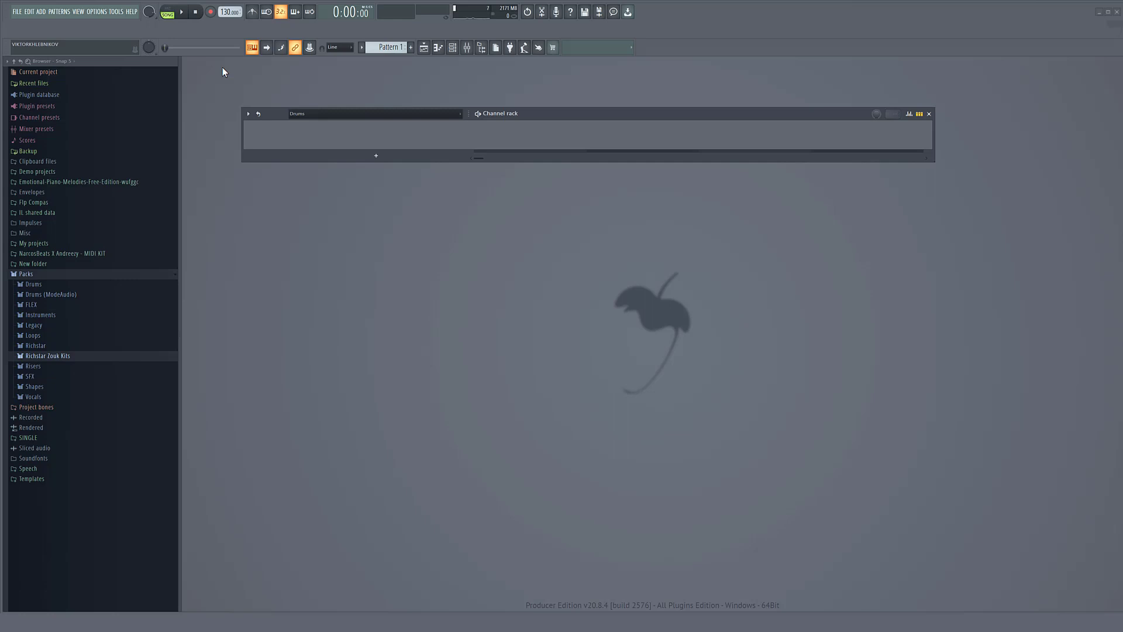
# Switch playback to pattern mode and set the project tempo to 80 BPM.
pyautogui.moveTo(225, 13); pyautogui.dragTo(224, 28)
pyautogui.click(168, 16)
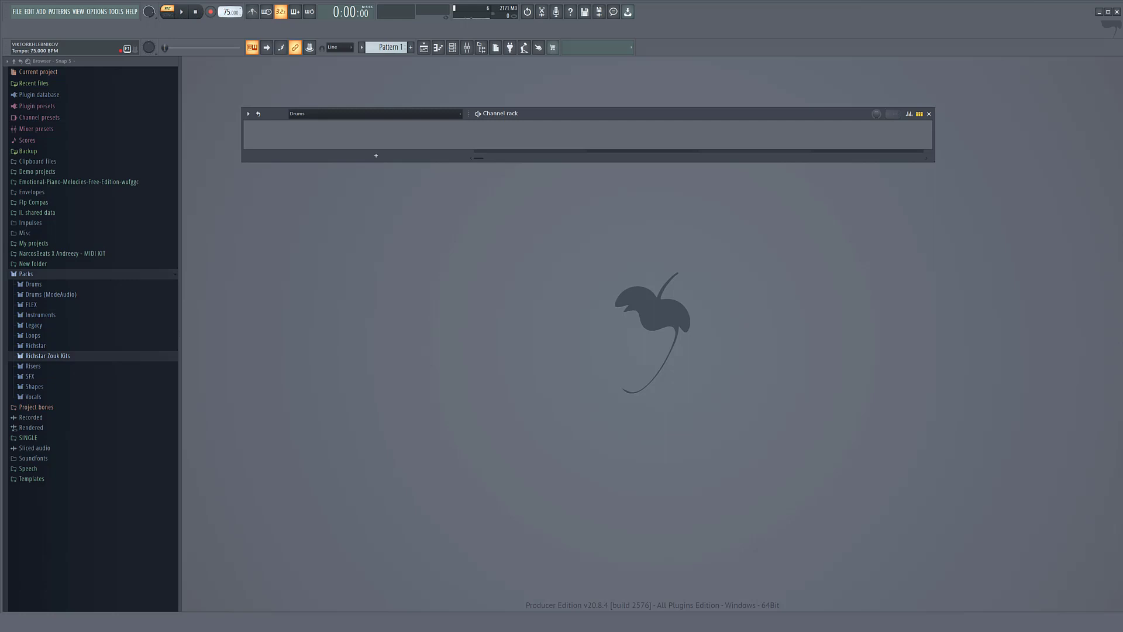
pyautogui.rightClick(228, 12)
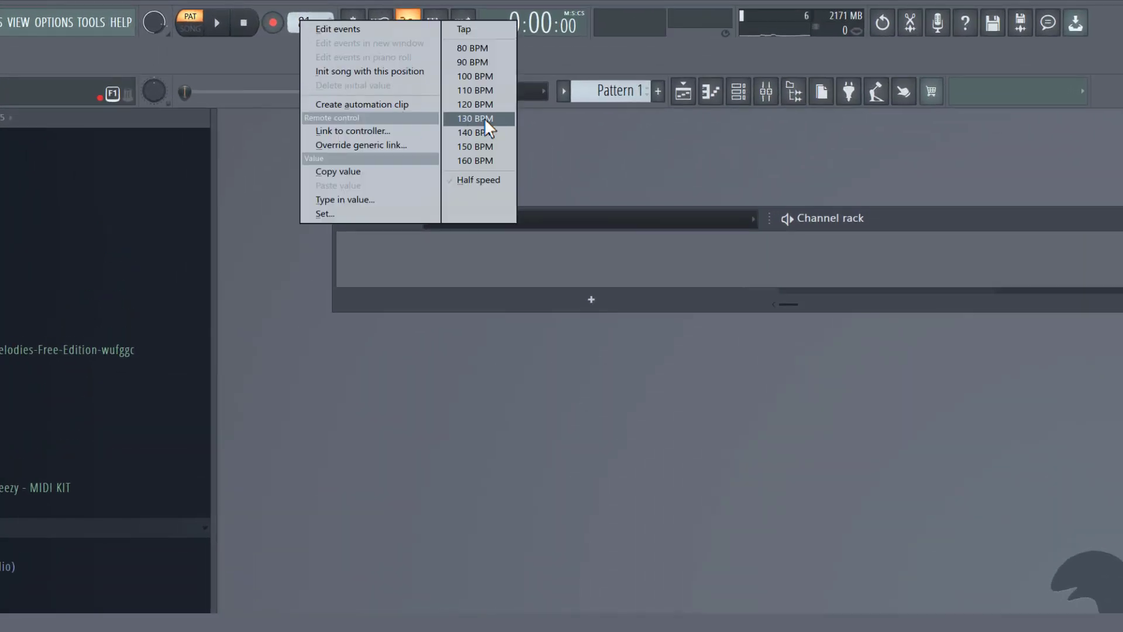
pyautogui.click(494, 48)
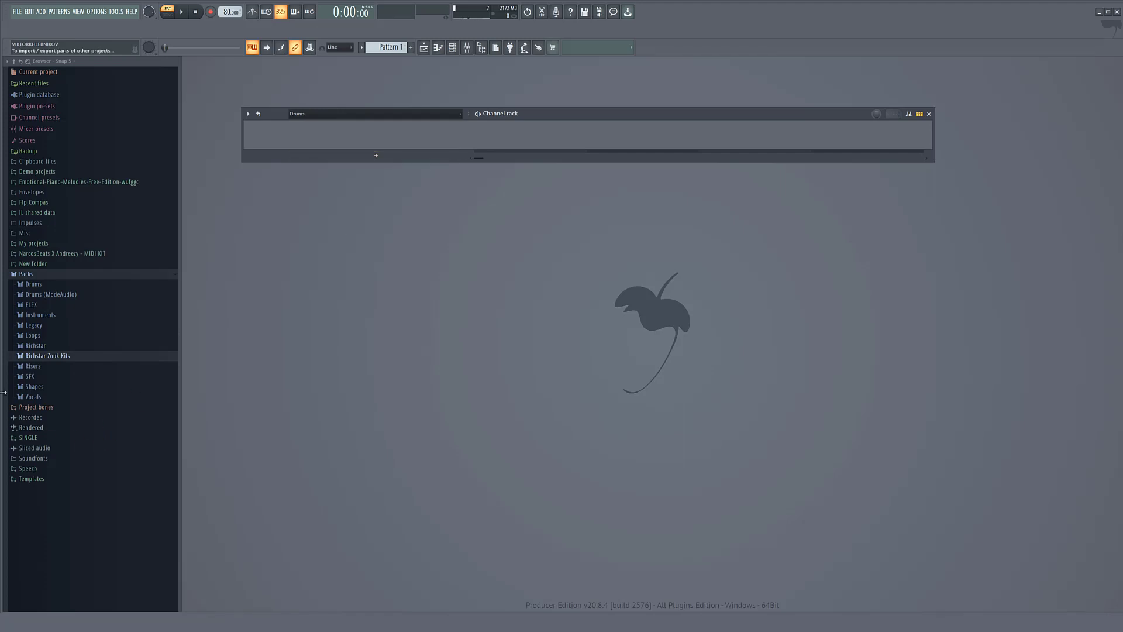
# Add the Camo Kick 3 sample from the Kicks folder of Richstar Zouk Kits as a new channel.
pyautogui.click(44, 359)
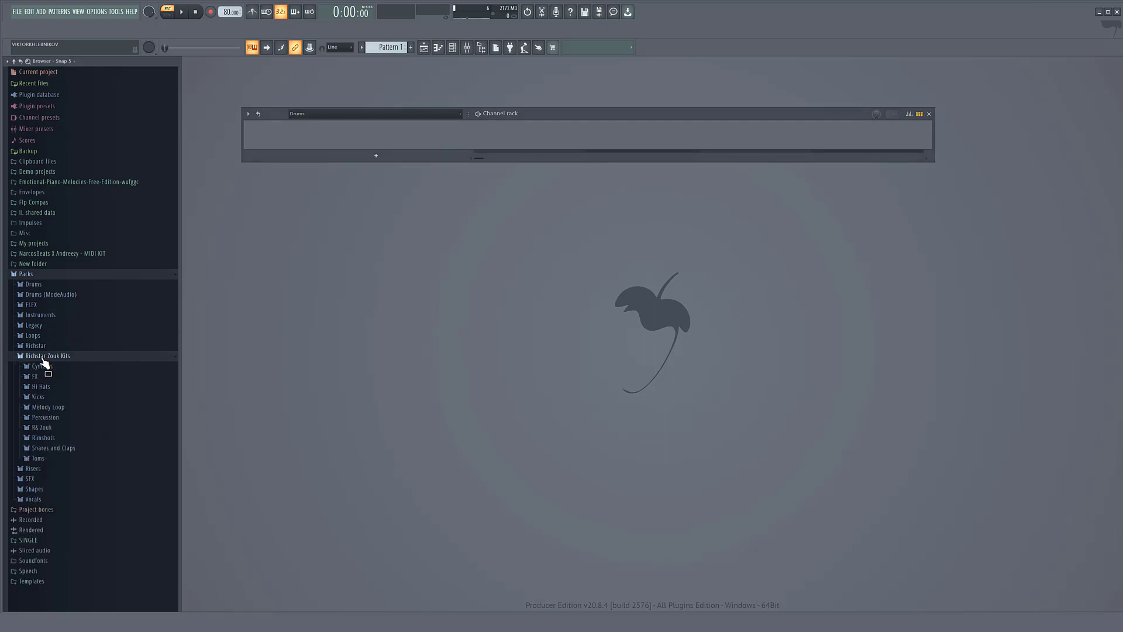
pyautogui.click(46, 397)
pyautogui.click(57, 435)
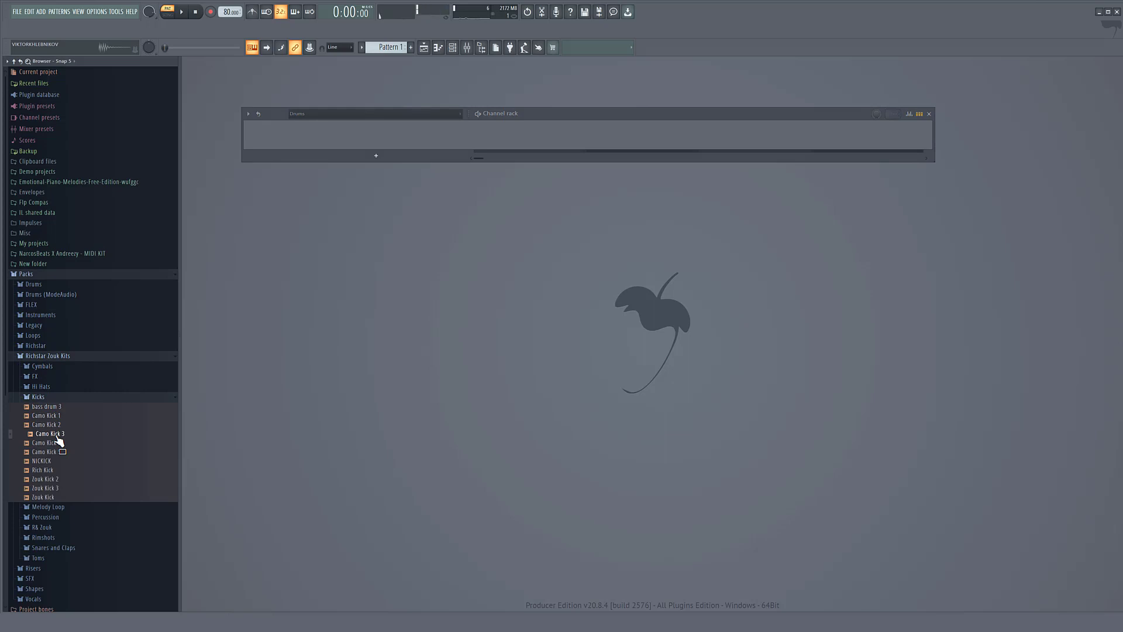
pyautogui.moveTo(57, 436); pyautogui.dragTo(457, 134)
# Start pattern playback and fill the Camo Kick 3 channel with a hit on every fourth step.
pyautogui.press('space')
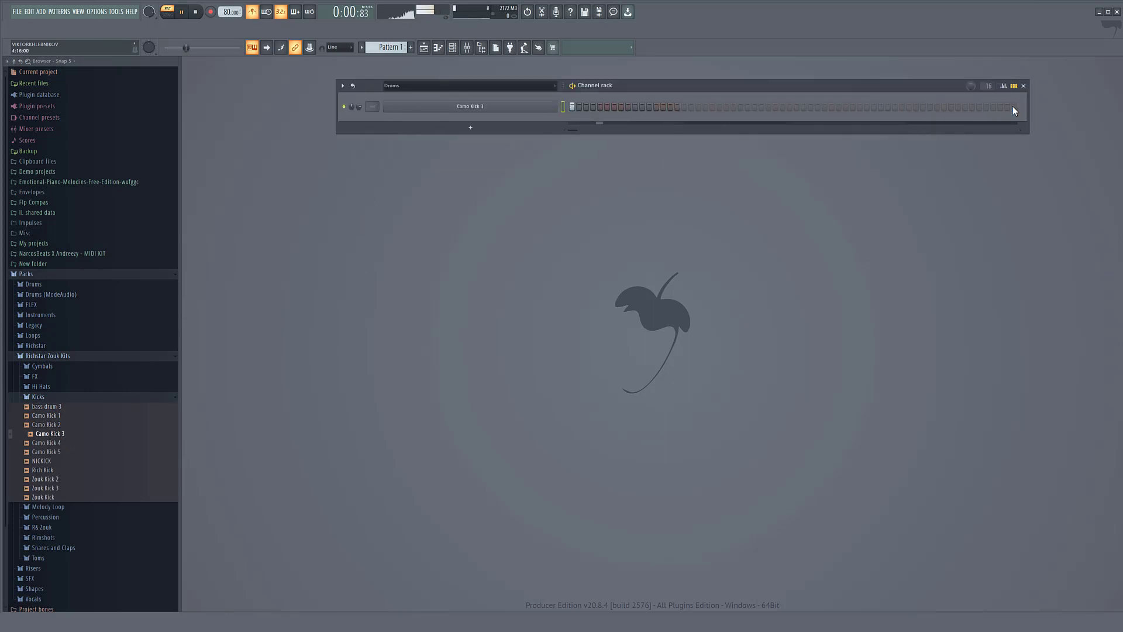
pyautogui.rightClick(529, 107)
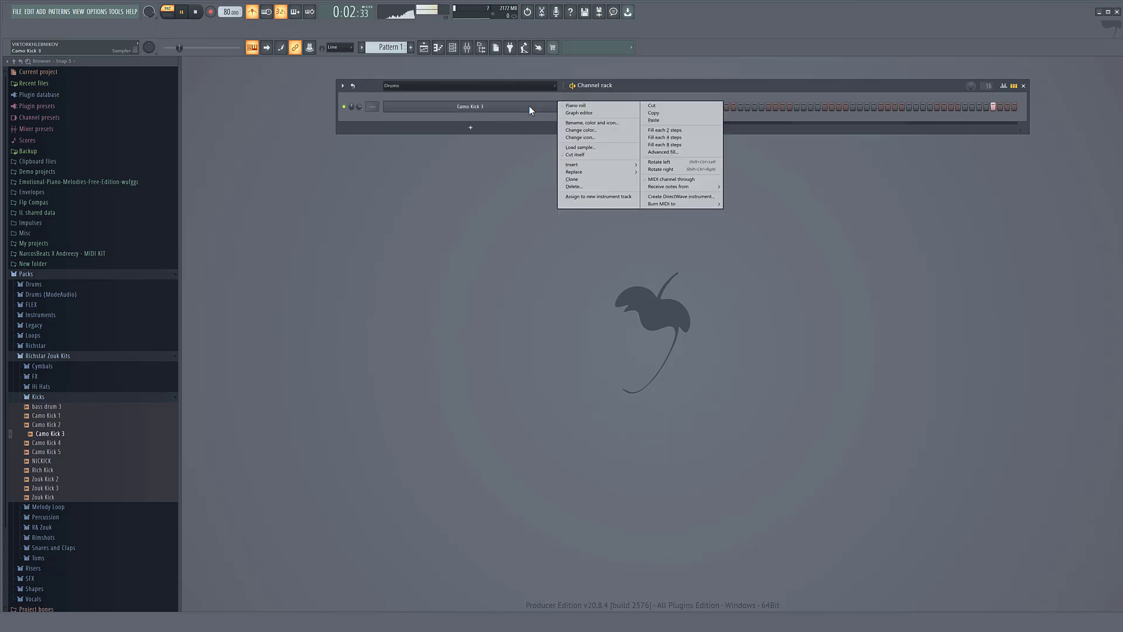
pyautogui.click(704, 144)
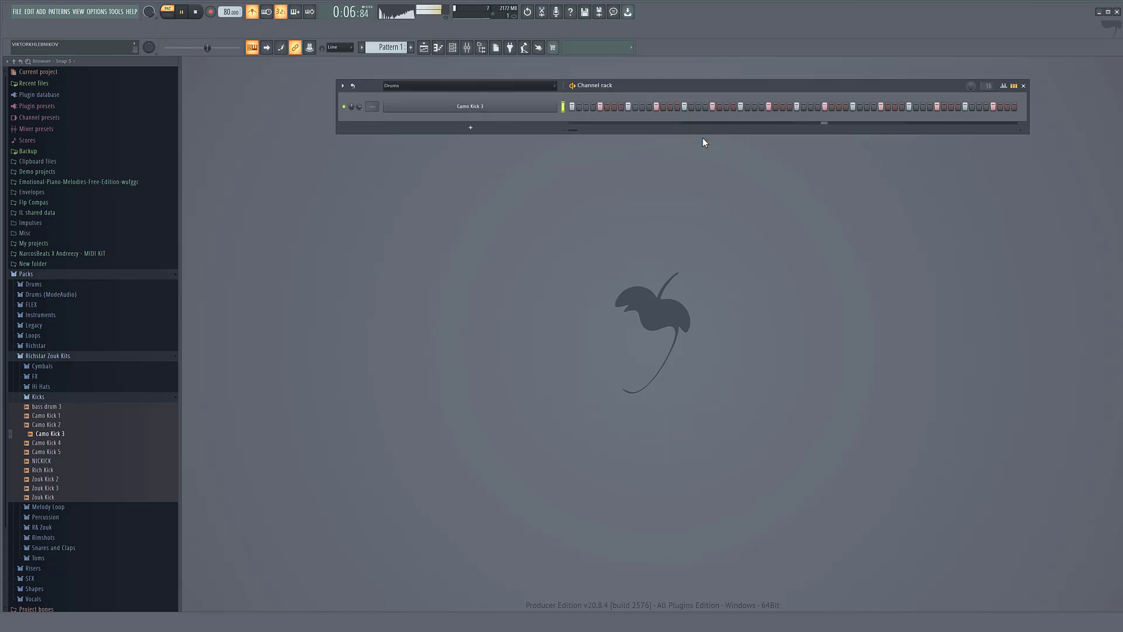
# Add the Stick Wood sample from the kit's Rimshots folder as a new channel below the kick.
pyautogui.click(44, 441)
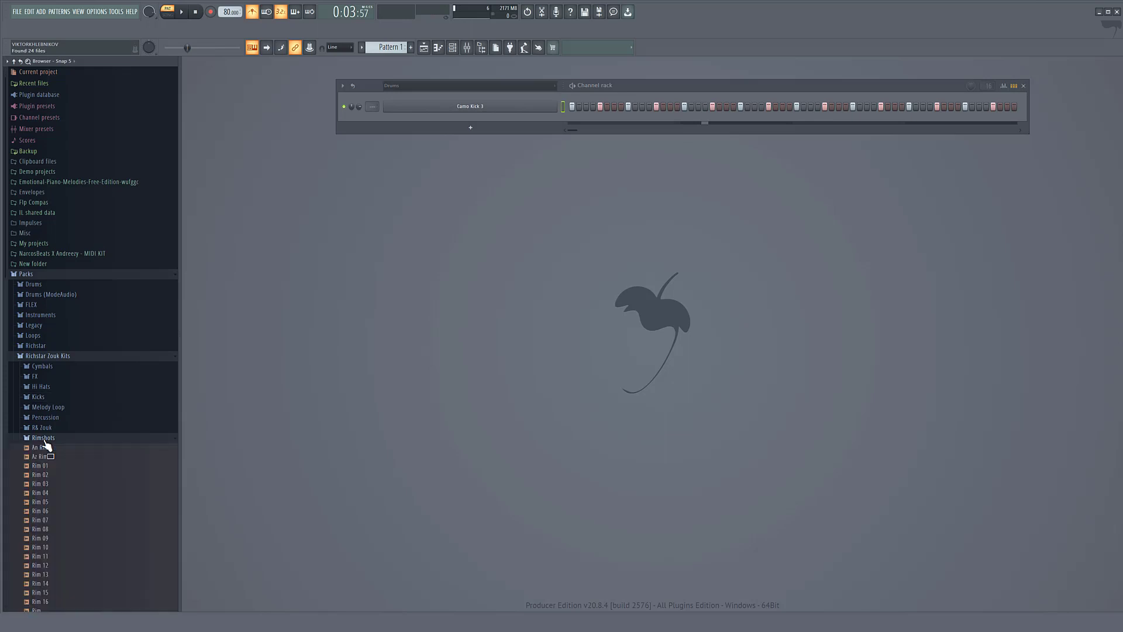
pyautogui.scroll(-5, 51, 499)
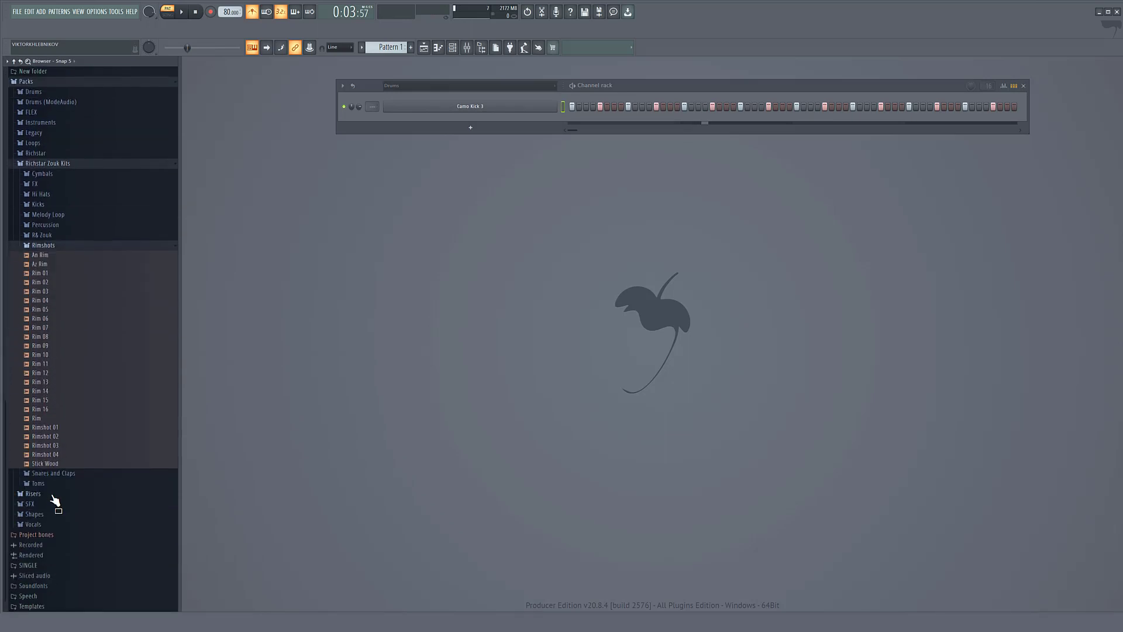
pyautogui.moveTo(51, 462); pyautogui.dragTo(555, 118)
# Place Stick Wood hits on steps 1, 4, 7, 9, 12 and 15 of each bar across all 64 steps.
pyautogui.press('space')
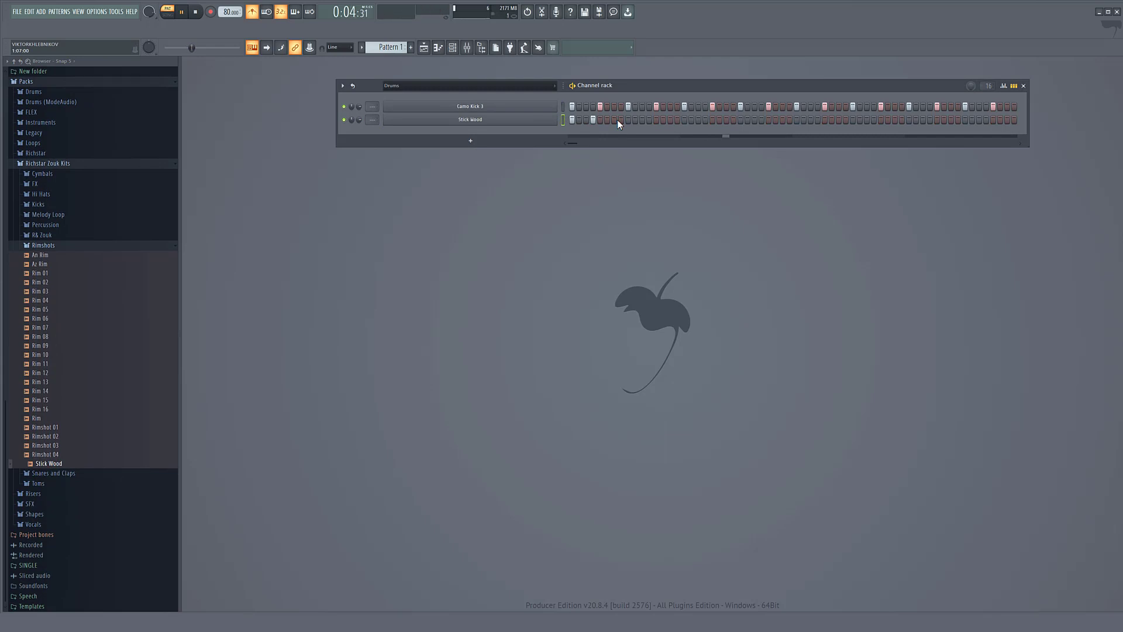
pyautogui.click(196, 11)
pyautogui.press('space')
pyautogui.click(629, 120)
pyautogui.click(649, 120)
pyautogui.click(670, 121)
pyautogui.click(684, 118)
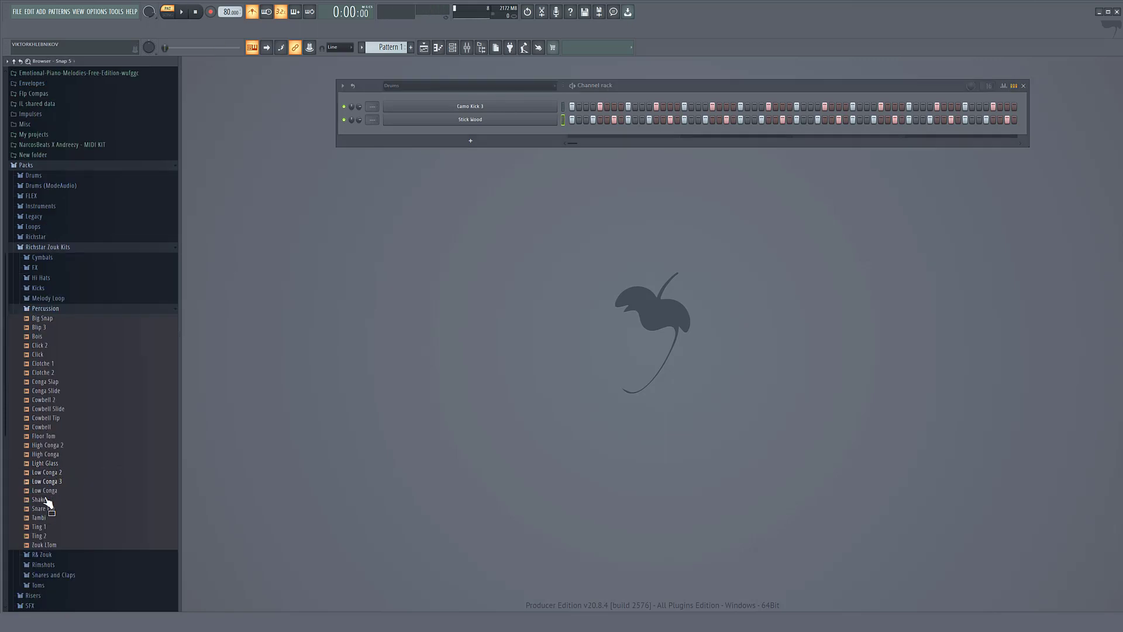
# Add the Low Conga percussion sample as a channel and place hits on steps 13 and 15 of all four bars.
pyautogui.moveTo(48, 490); pyautogui.dragTo(564, 131)
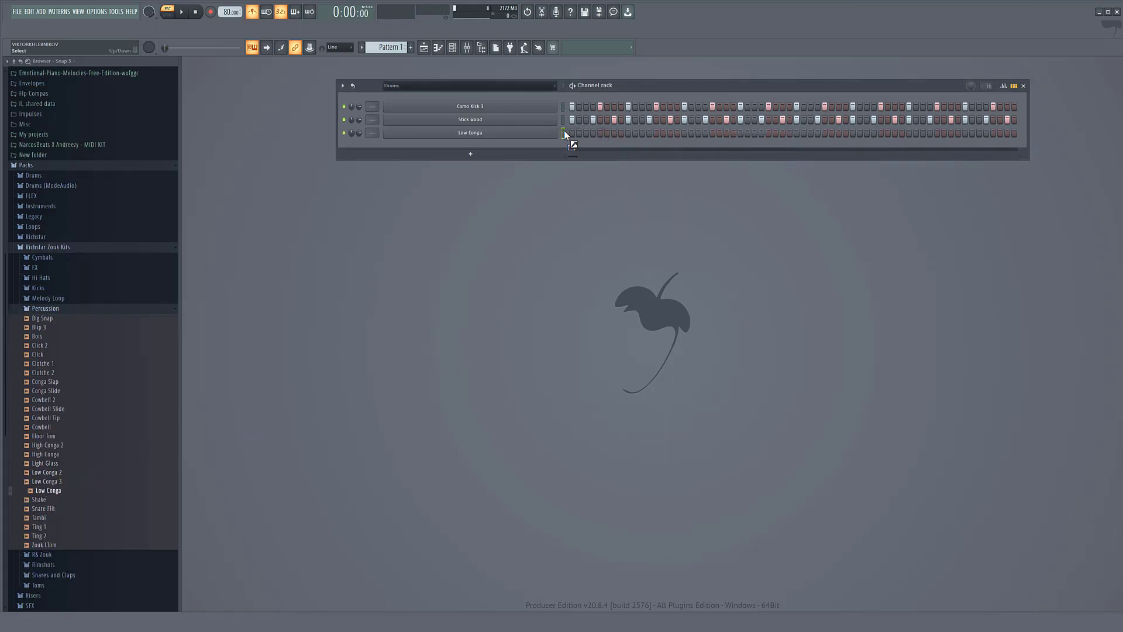
pyautogui.press('space')
pyautogui.click(657, 133)
pyautogui.click(670, 133)
pyautogui.click(769, 133)
pyautogui.click(783, 133)
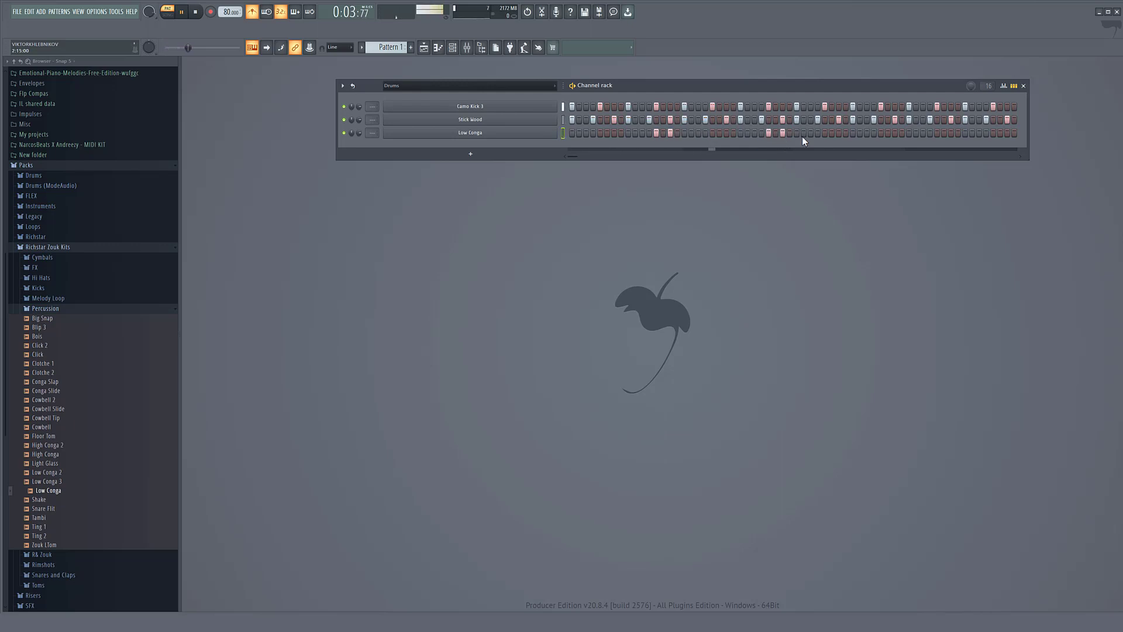
pyautogui.click(881, 133)
pyautogui.click(895, 133)
pyautogui.click(994, 133)
pyautogui.click(1008, 133)
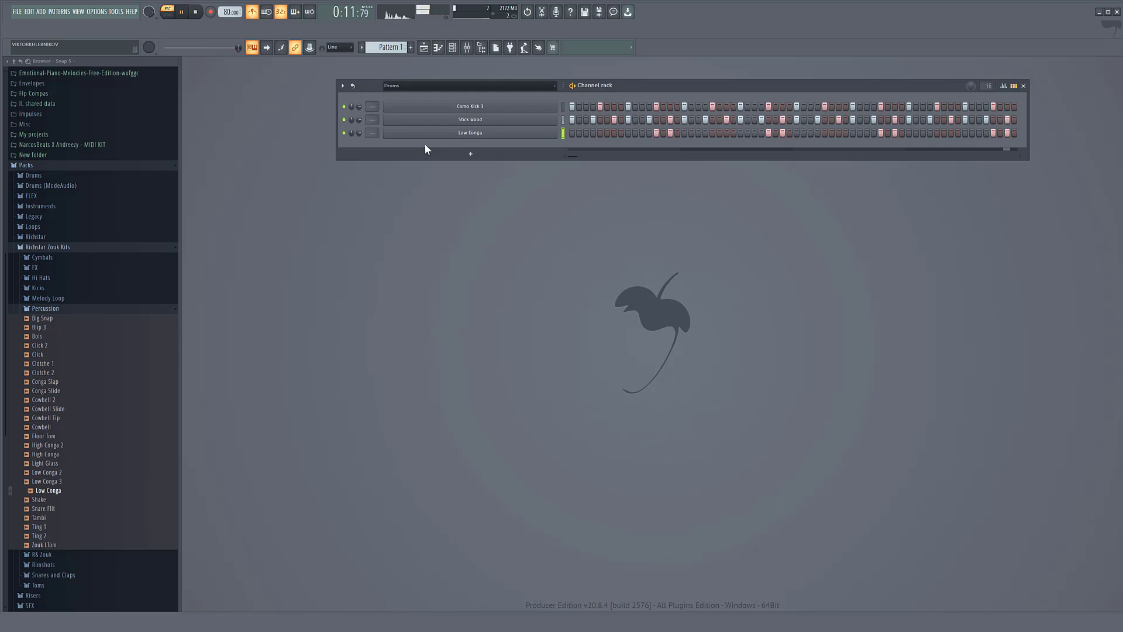
pyautogui.press('space')
# Add the High Conga sample as a channel and place hits on steps 2, 3 and 4 of all four bars.
pyautogui.moveTo(49, 454); pyautogui.dragTo(593, 146)
pyautogui.press('space')
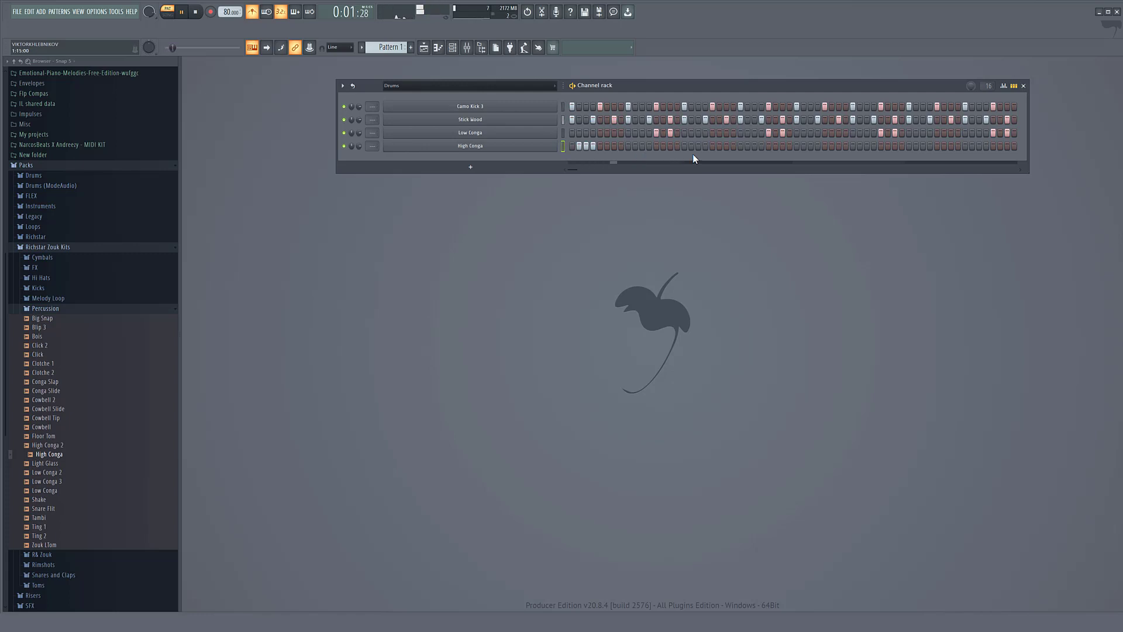
pyautogui.moveTo(693, 147); pyautogui.dragTo(705, 146)
pyautogui.moveTo(805, 146); pyautogui.dragTo(818, 146)
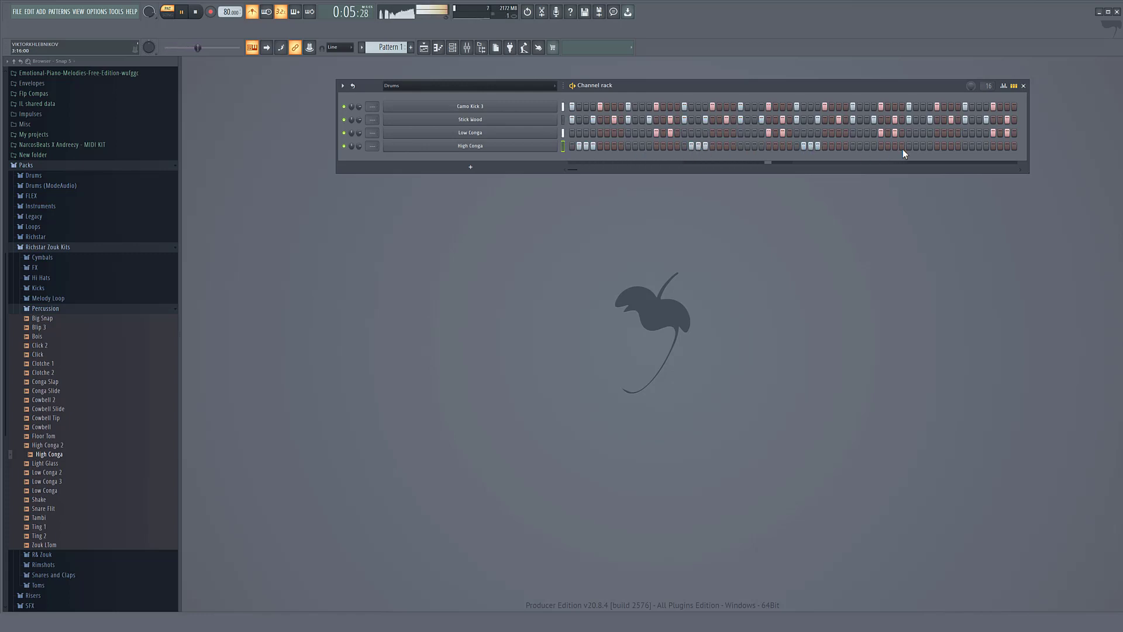
pyautogui.moveTo(916, 147); pyautogui.dragTo(930, 148)
pyautogui.press('space')
# Audition the Cowbell percussion sample and add it as a new channel below High Conga.
pyautogui.scroll(1, 51, 437)
pyautogui.click(51, 436)
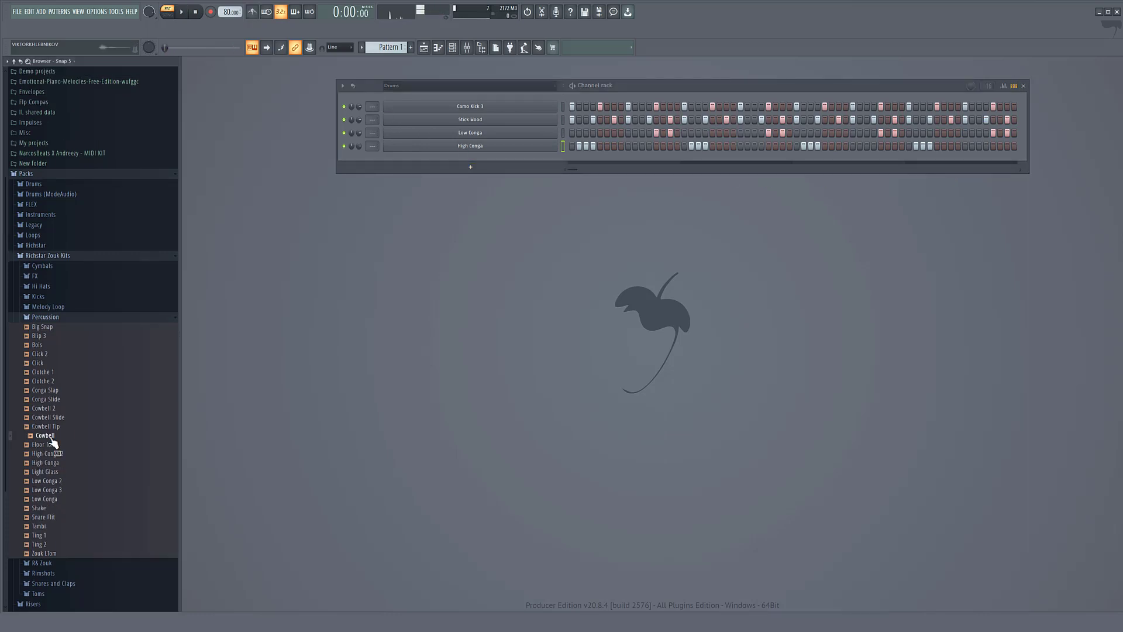
pyautogui.moveTo(52, 442); pyautogui.dragTo(543, 158)
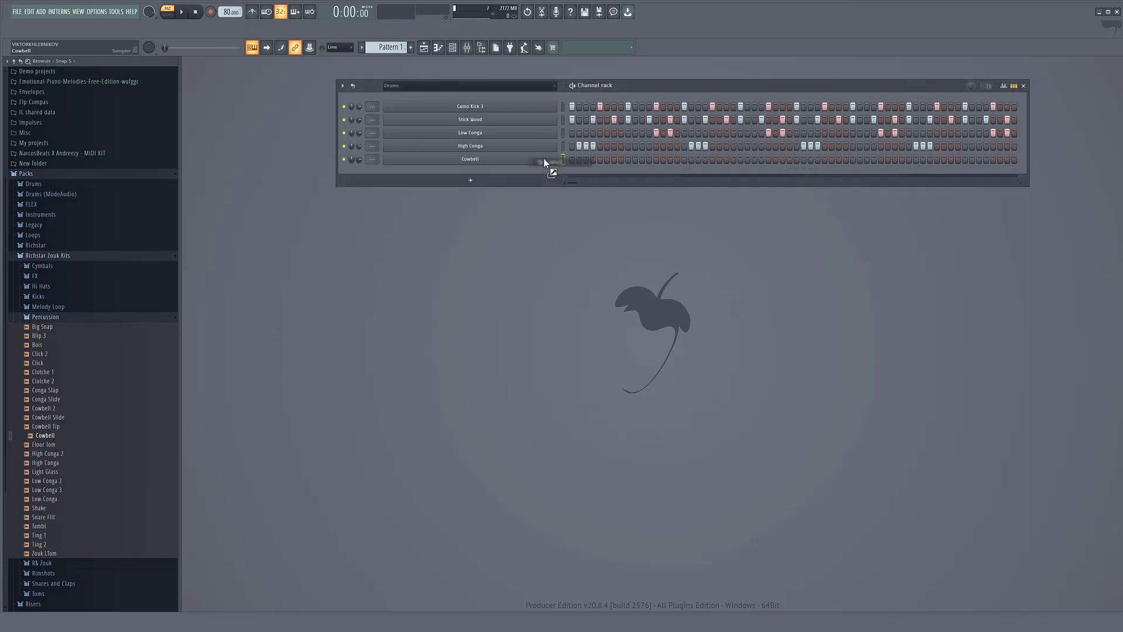
# Place Cowbell hits on steps 1, 4 and 5 of the first bar, checking them in playback.
pyautogui.click(572, 159)
pyautogui.press('space')
pyautogui.click(593, 159)
pyautogui.press('space')
pyautogui.press('space')
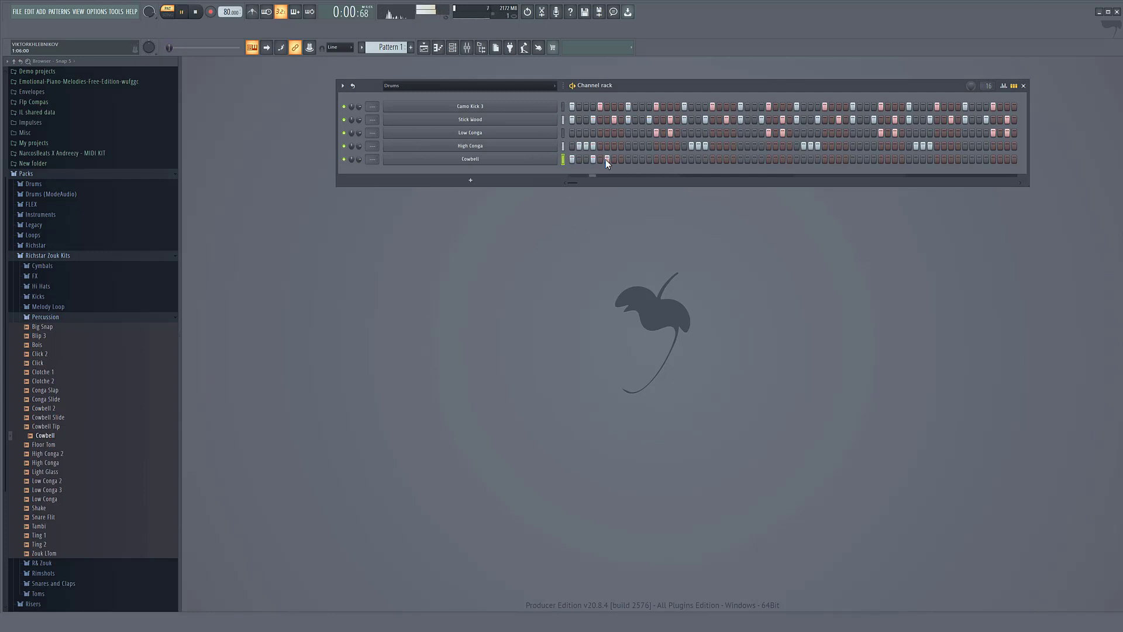
pyautogui.press('space')
pyautogui.press('space')
pyautogui.press('space')
# Complete the Cowbell's first bar with hits on steps 9, 11 and 13.
pyautogui.click(628, 159)
pyautogui.click(648, 159)
pyautogui.rightClick(647, 160)
pyautogui.press('space')
pyautogui.press('space')
pyautogui.click(643, 160)
pyautogui.click(654, 159)
# Repeat the Cowbell rhythm in the second bar with hits on steps 17, 20, 21, 25, 27 and 29.
pyautogui.click(684, 159)
pyautogui.click(699, 159)
pyautogui.press('space')
pyautogui.press('space')
pyautogui.rightClick(699, 160)
pyautogui.press('space')
pyautogui.press('space')
pyautogui.click(705, 158)
pyautogui.click(713, 157)
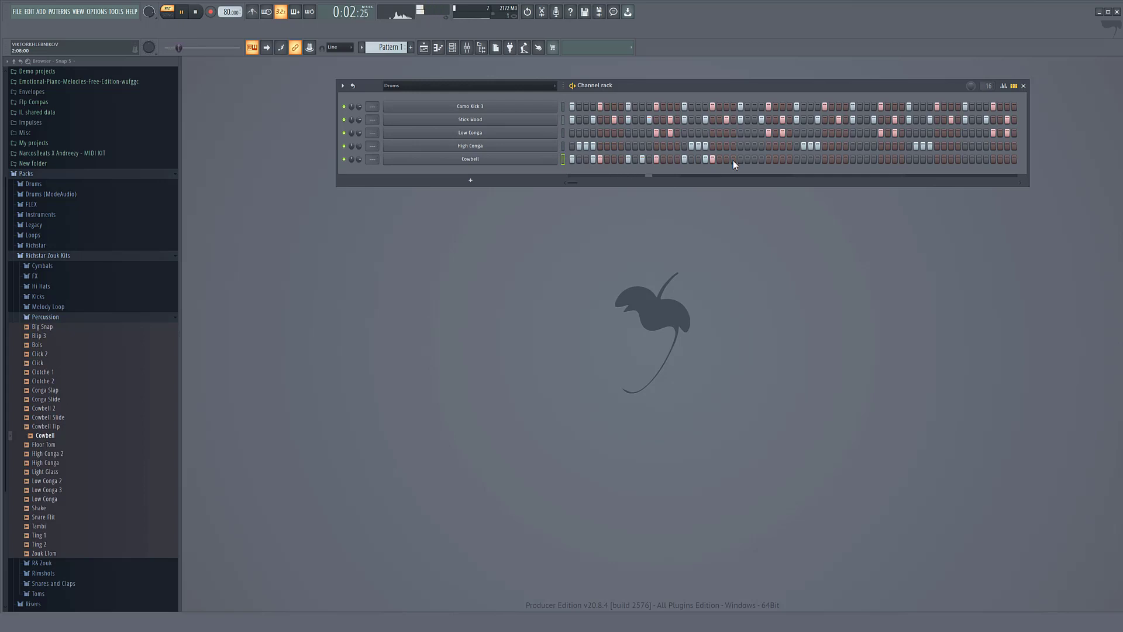
pyautogui.click(740, 159)
pyautogui.click(768, 159)
# Duplicate the Cowbell's first two bars of notes into bars 3 and 4 using the piano roll.
pyautogui.rightClick(551, 160)
pyautogui.click(573, 158)
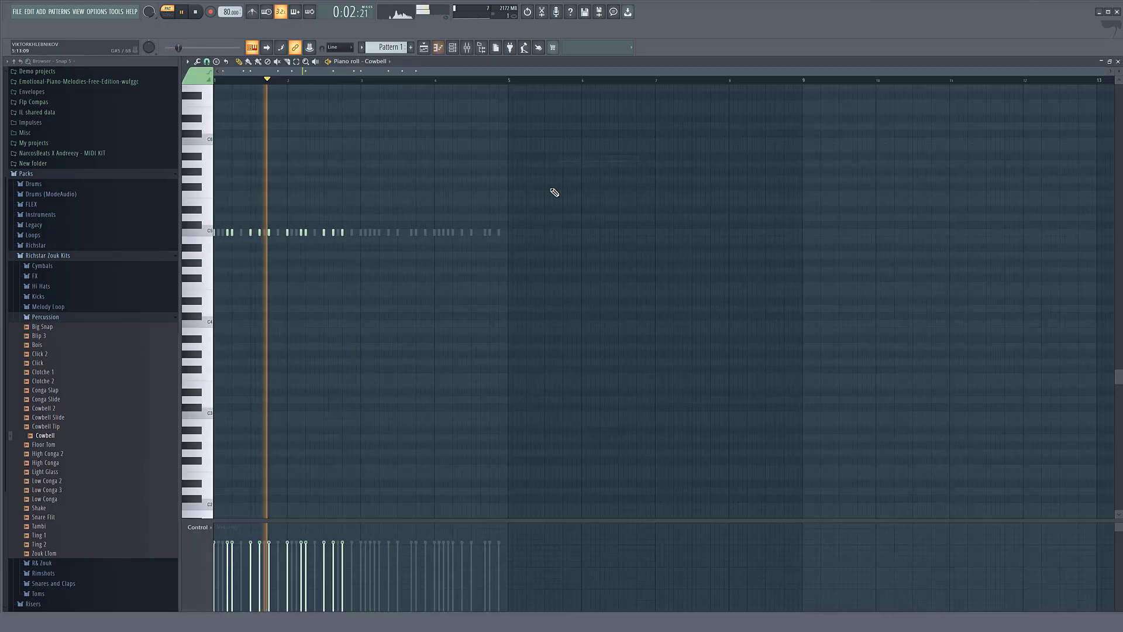
pyautogui.moveTo(269, 232); pyautogui.dragTo(416, 240)
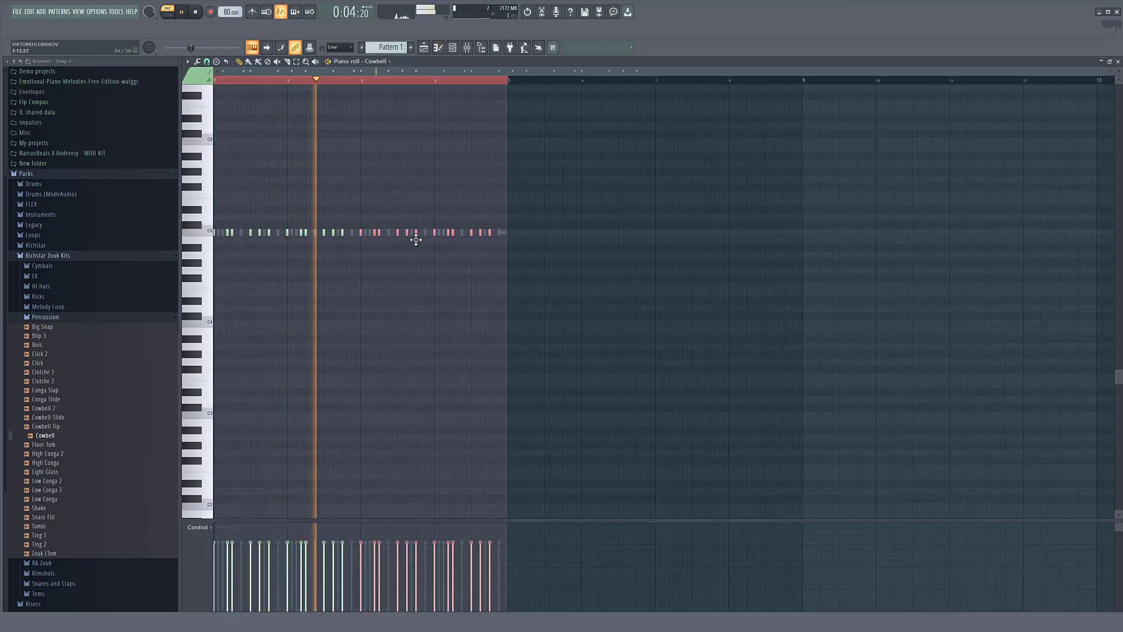
pyautogui.press('F7')
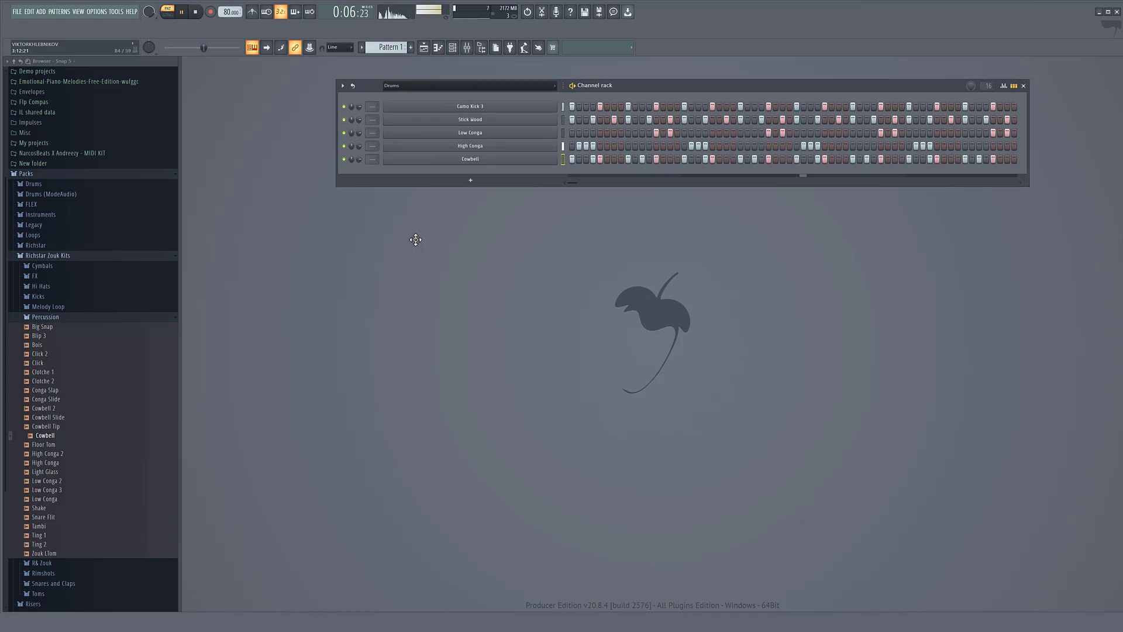
# Stop playback and add the Cale sample from the kit's Cymbals folder as a new channel.
pyautogui.press('space')
pyautogui.click(42, 265)
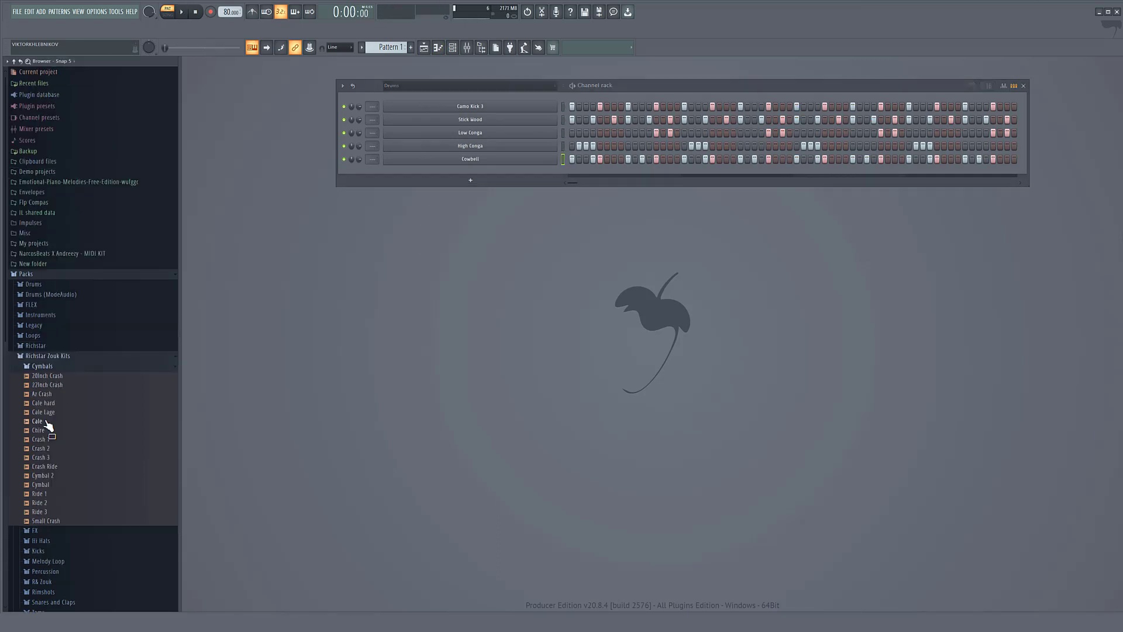
pyautogui.moveTo(42, 423); pyautogui.dragTo(567, 173)
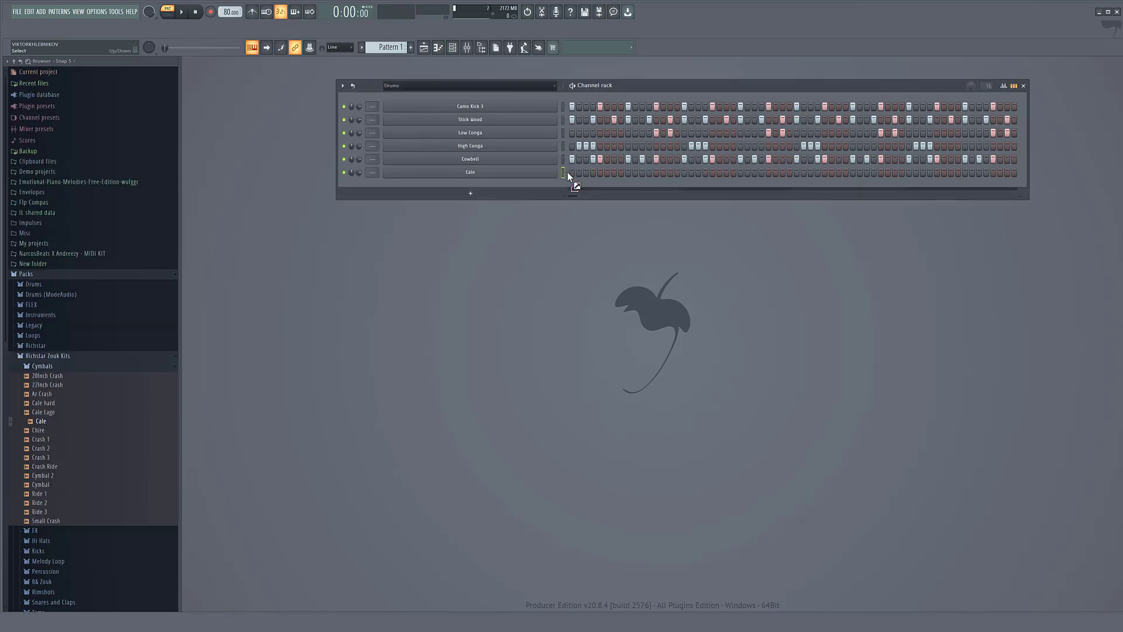
# Place Cale hits on steps 1, 4, 7, 9, 12 and 15 of the first bar and listen to them.
pyautogui.press('space')
pyautogui.click(593, 172)
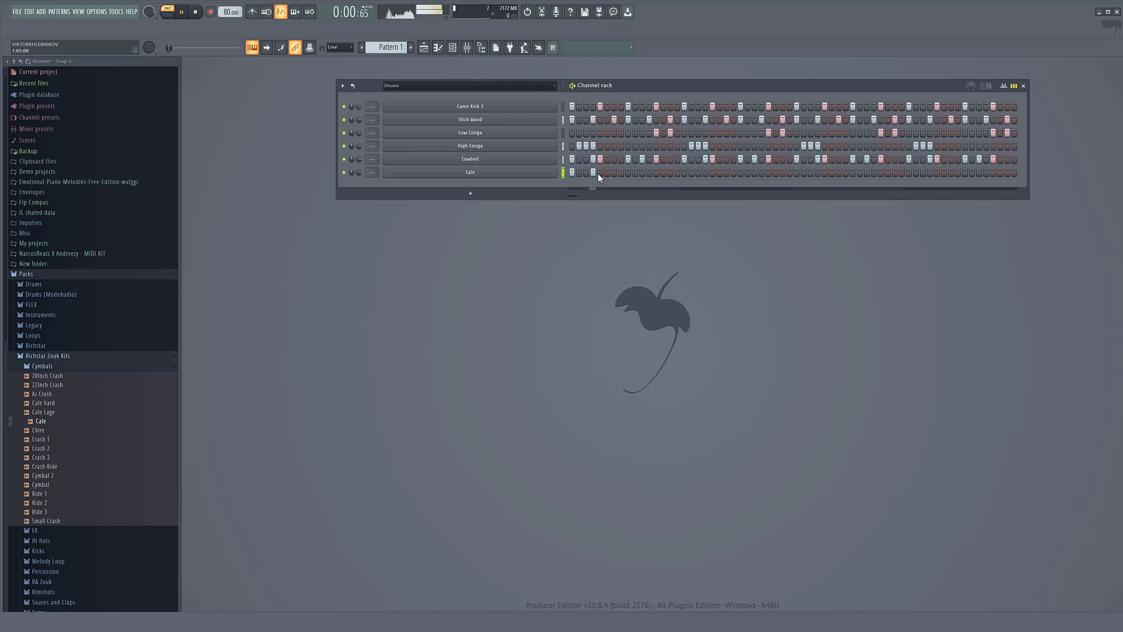
pyautogui.click(615, 172)
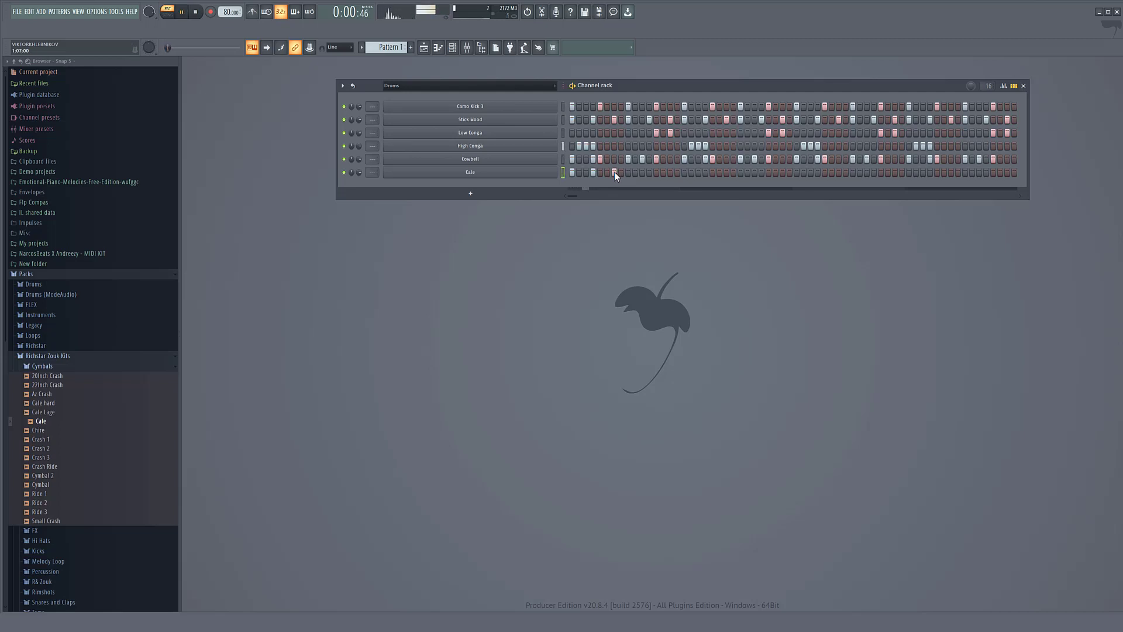
pyautogui.click(649, 172)
pyautogui.click(671, 172)
pyautogui.press('space')
pyautogui.press('space')
# Add a Cale ghost hit on step 3 and lower its velocity close to the minimum.
pyautogui.click(612, 173)
pyautogui.press('space')
pyautogui.press('space')
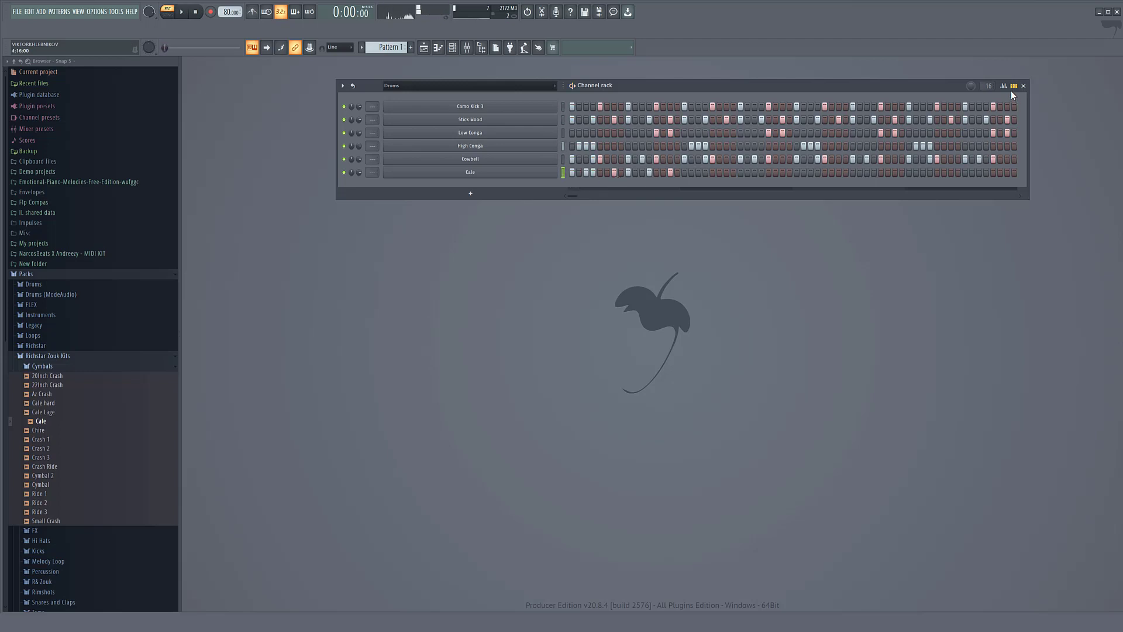
pyautogui.click(1004, 85)
pyautogui.click(586, 259)
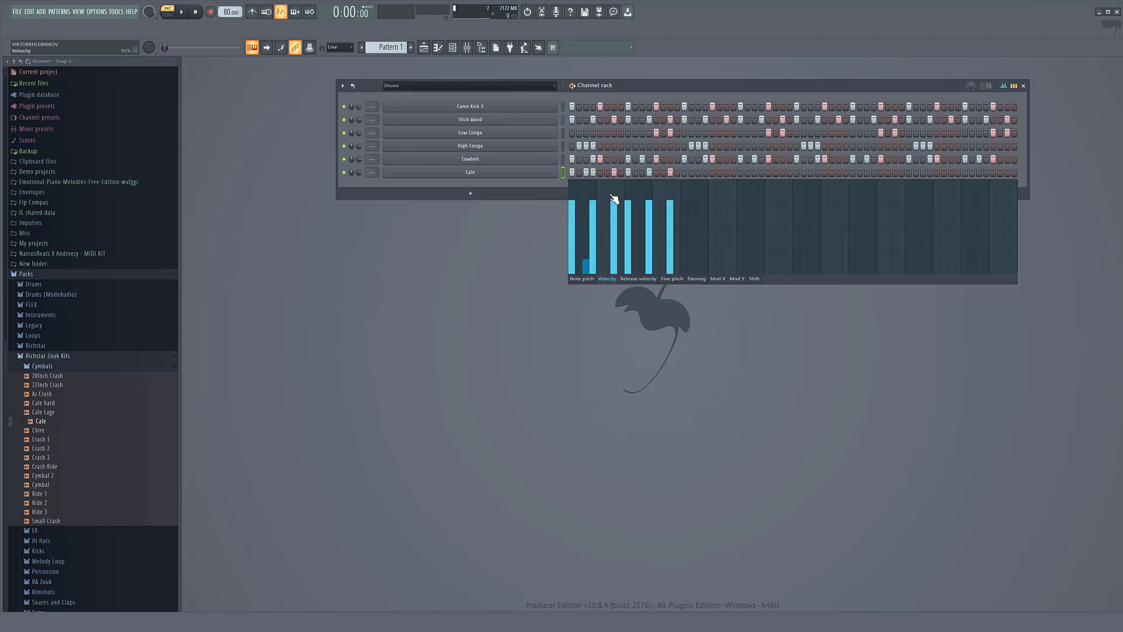
# Add Cale ghost hits on steps 6, 11 and 14 with velocities lowered to about 12%, then close the graph editor.
pyautogui.press('space')
pyautogui.click(608, 172)
pyautogui.click(608, 263)
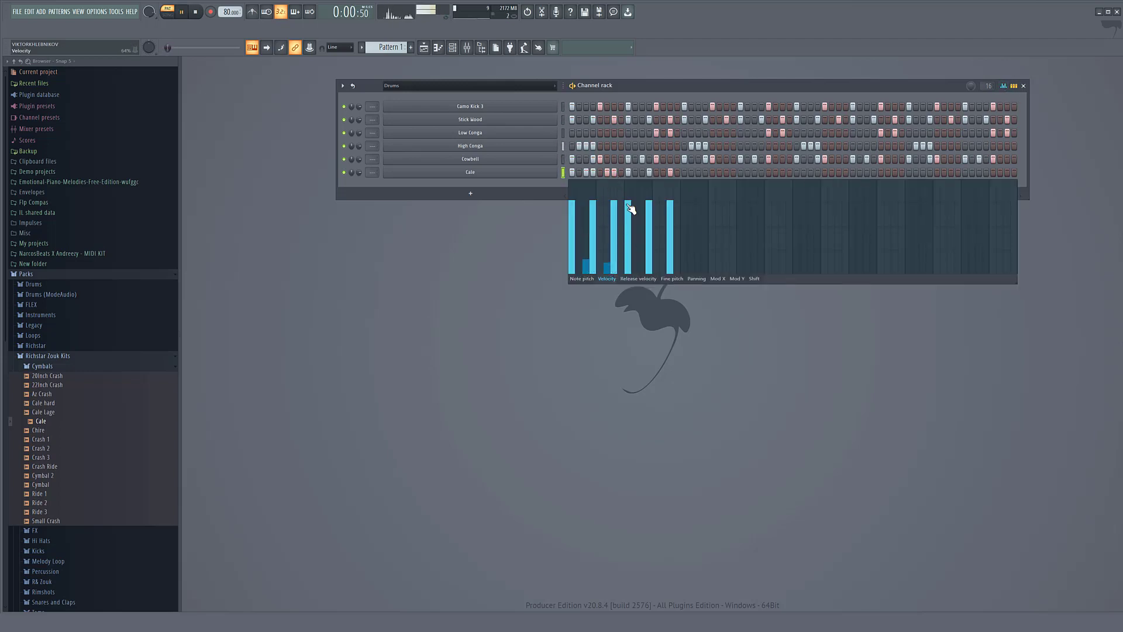
pyautogui.click(643, 172)
pyautogui.click(643, 265)
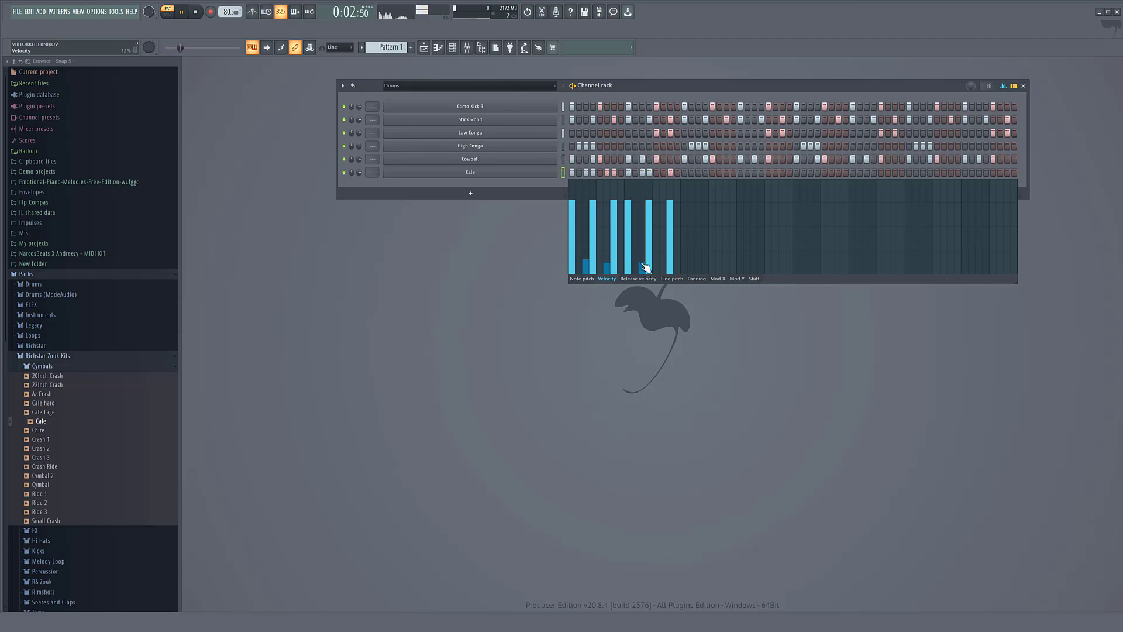
pyautogui.press('space')
pyautogui.click(663, 172)
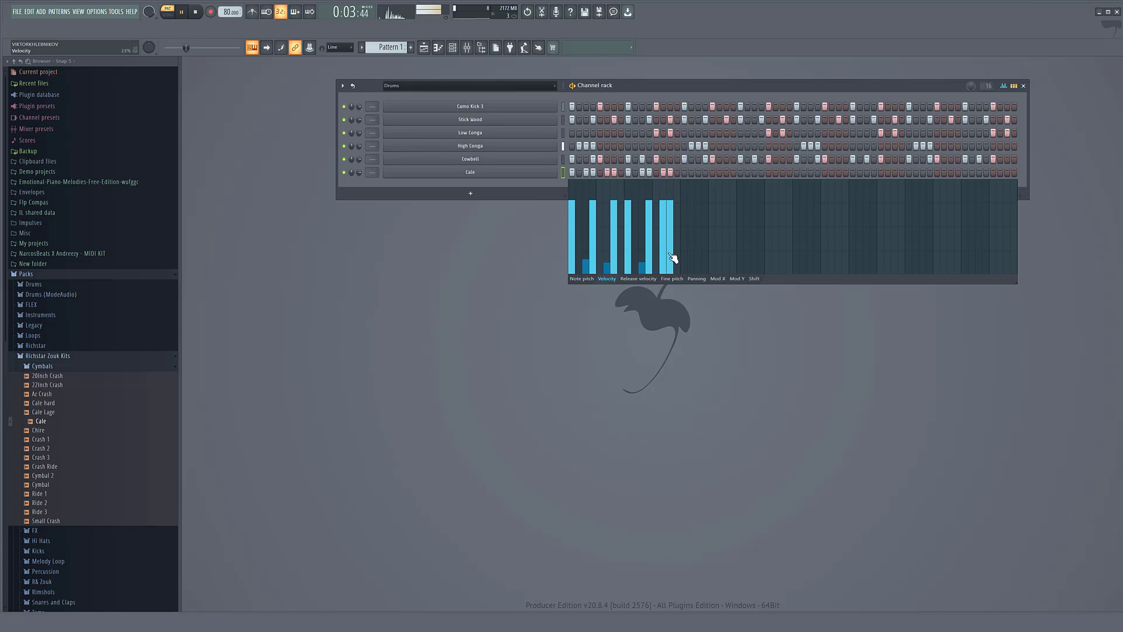
pyautogui.click(663, 263)
pyautogui.press('space')
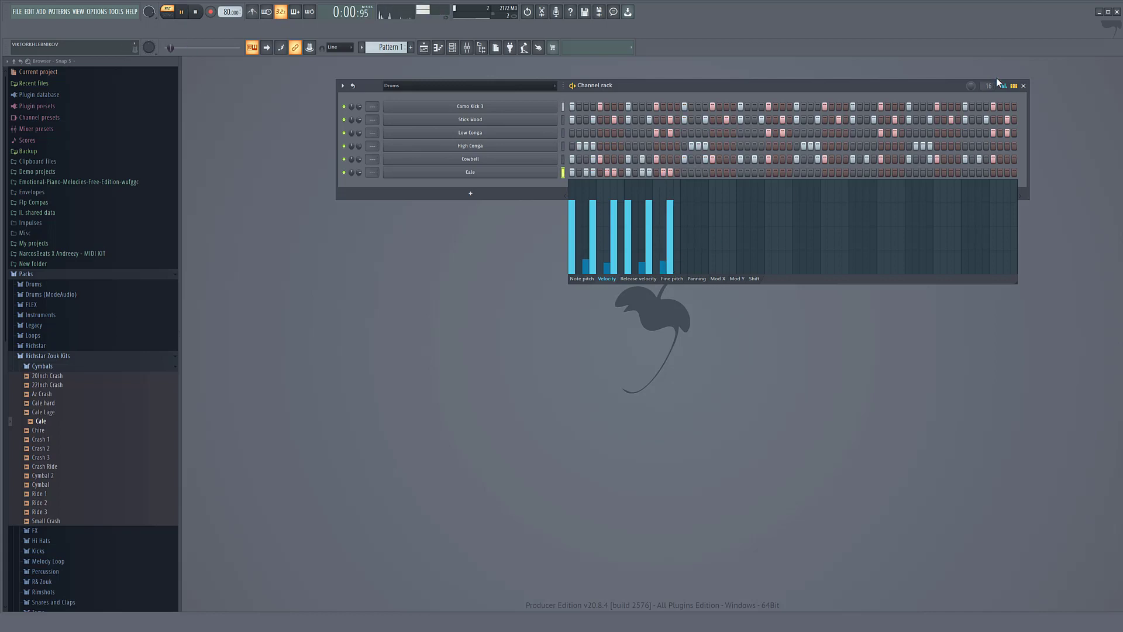
pyautogui.click(1003, 85)
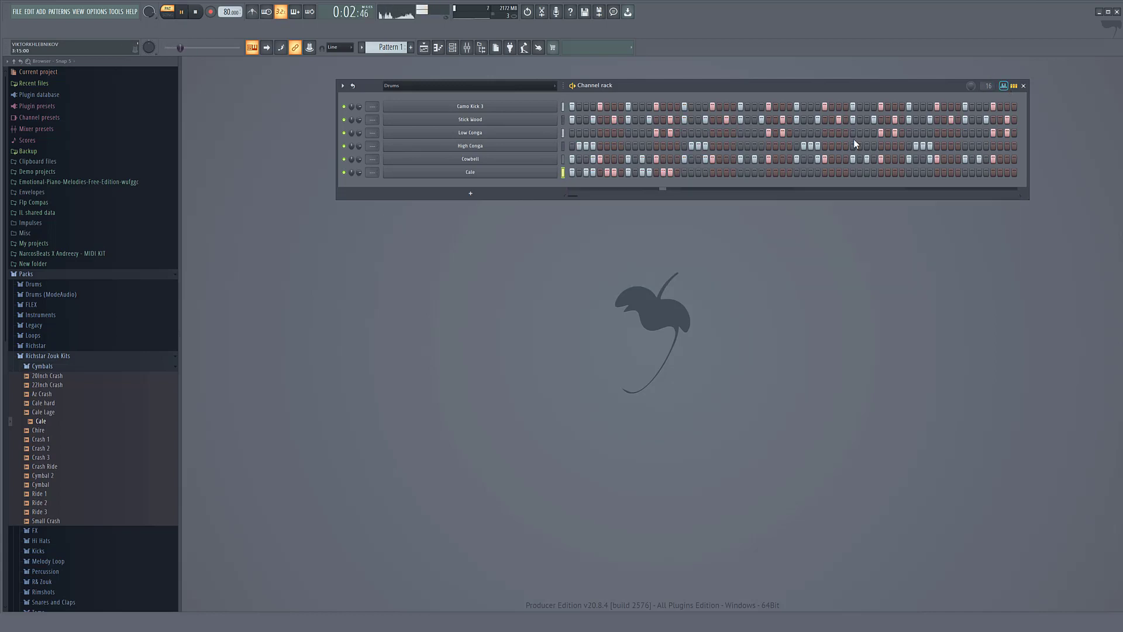
# Copy the first bar of Cale hits, ghost hits included, across the remaining three bars in the piano roll and close it.
pyautogui.rightClick(555, 173)
pyautogui.click(577, 172)
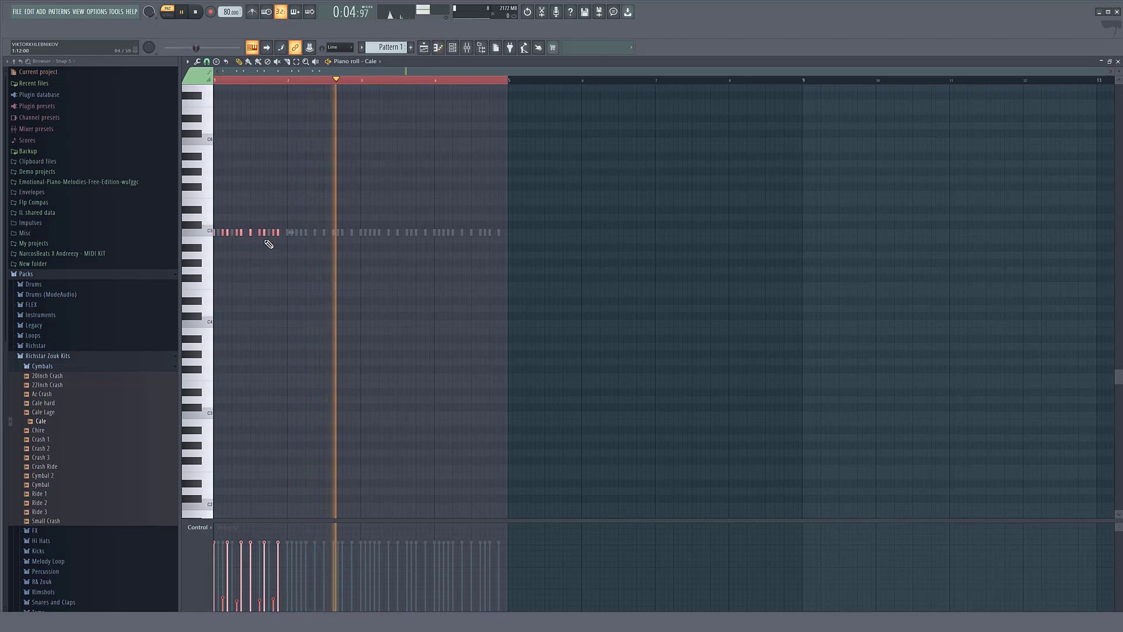
pyautogui.moveTo(258, 234); pyautogui.dragTo(468, 238)
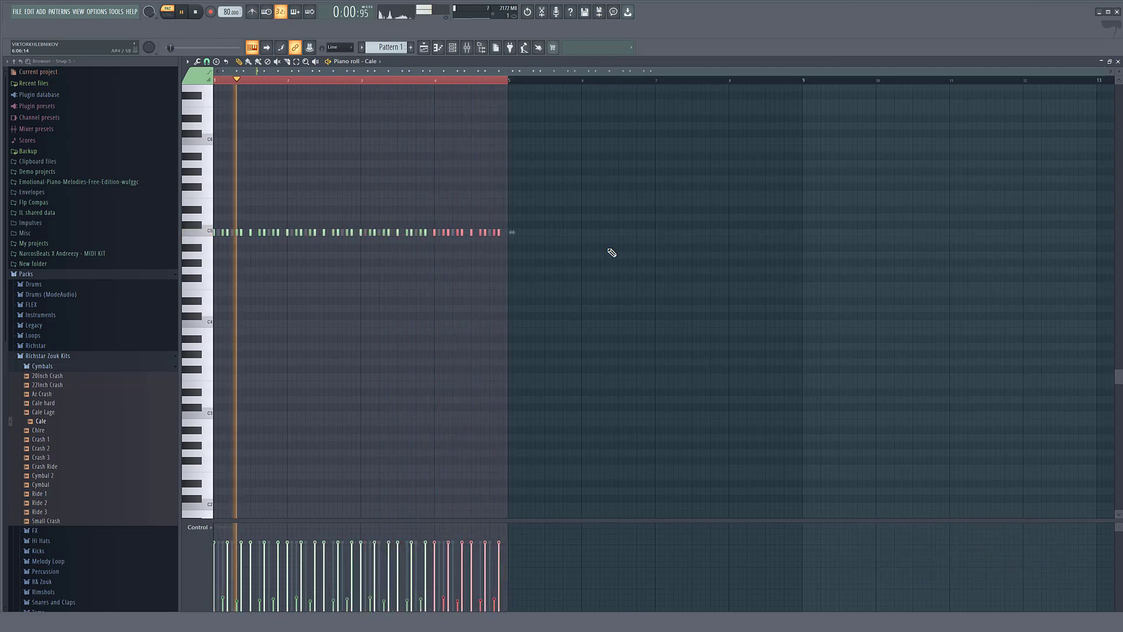
pyautogui.press('F7')
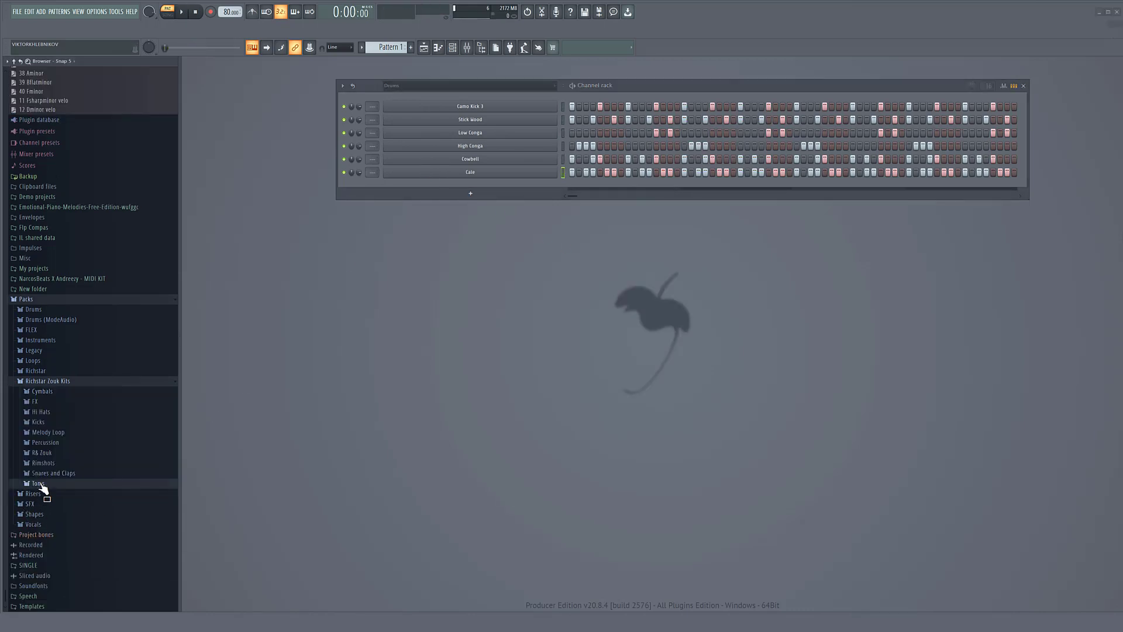
# Add the Zouk LTom sample from the kit's Toms folder as a new channel.
pyautogui.click(41, 485)
pyautogui.scroll(-3, 45, 503)
pyautogui.moveTo(47, 502); pyautogui.dragTo(555, 186)
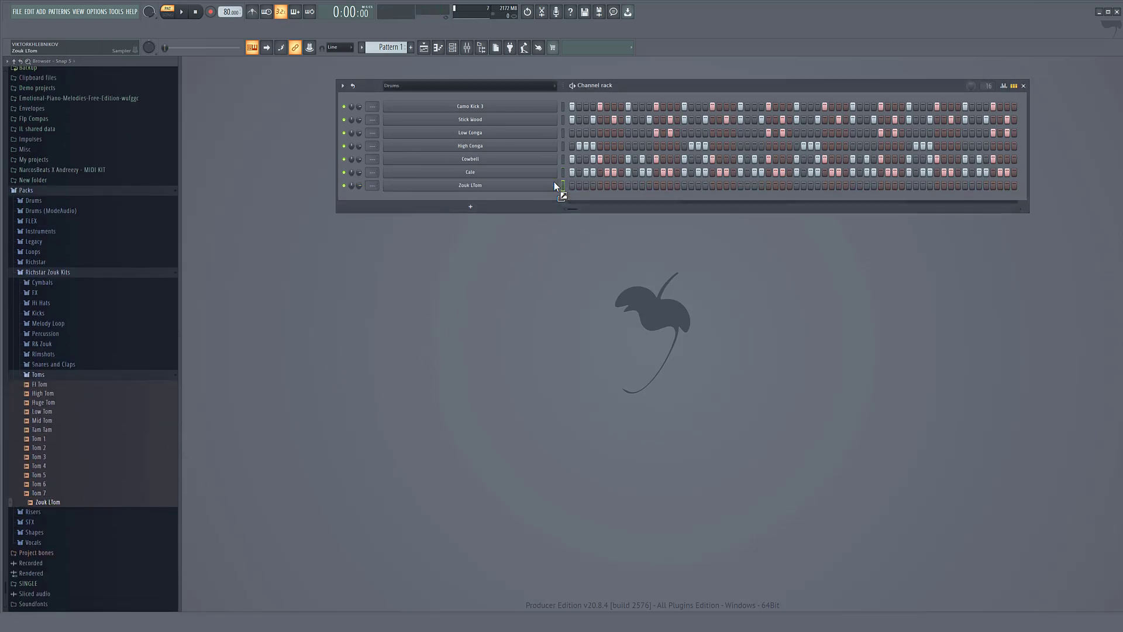
# Place Zouk LTom hits on steps 7 and 15 of all four bars during playback, and stop playback.
pyautogui.press('space')
pyautogui.click(615, 185)
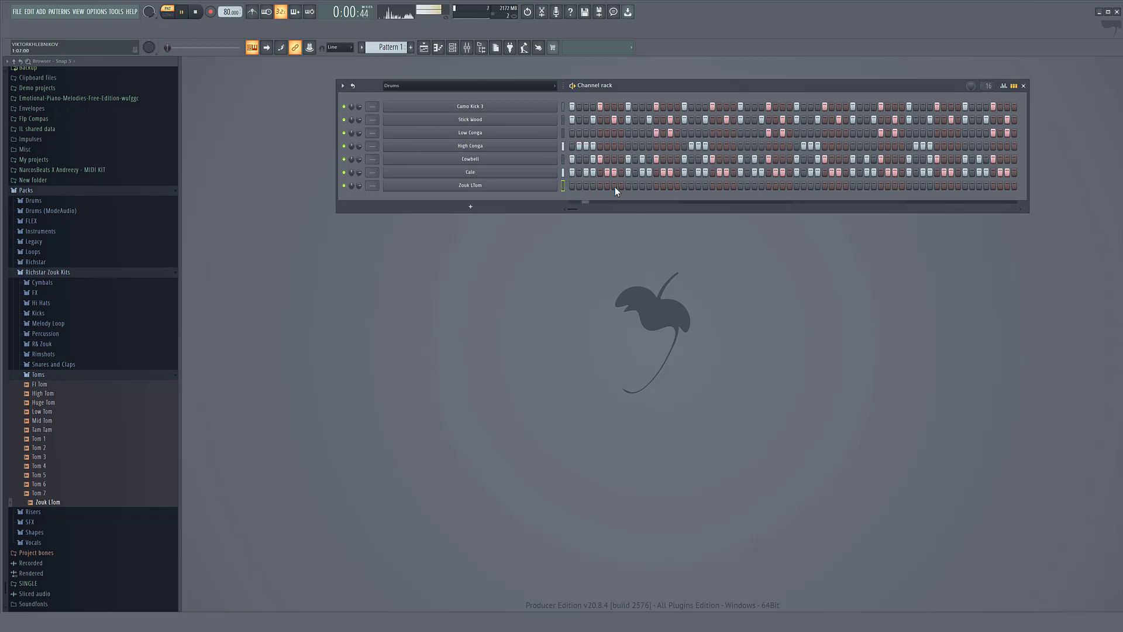
pyautogui.click(670, 185)
pyautogui.click(727, 186)
pyautogui.click(783, 186)
pyautogui.click(839, 186)
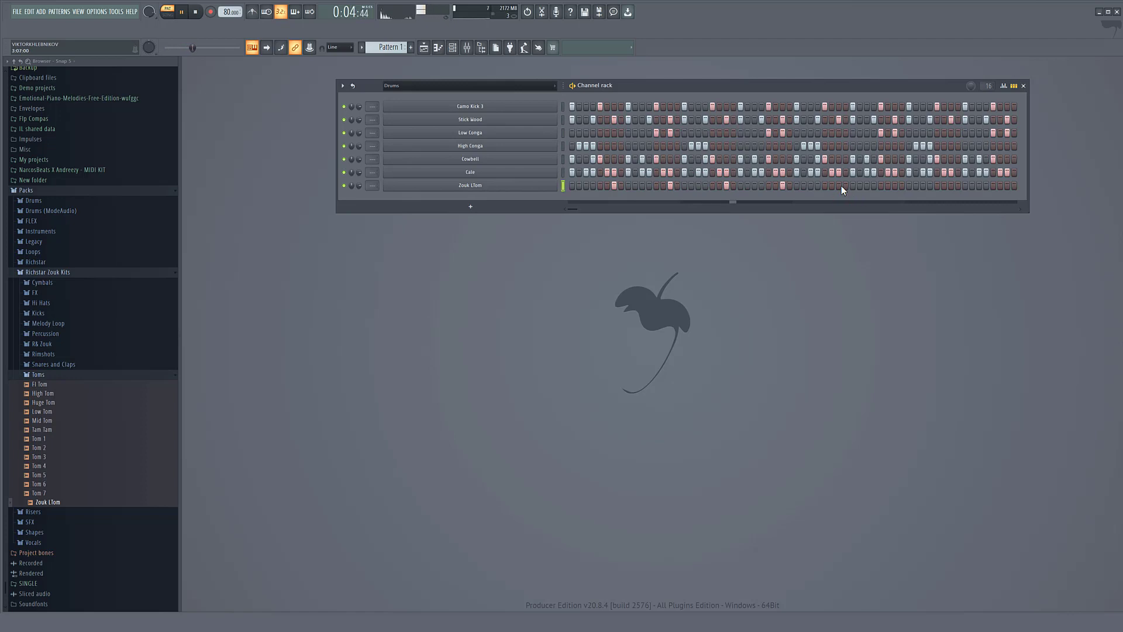
pyautogui.click(895, 186)
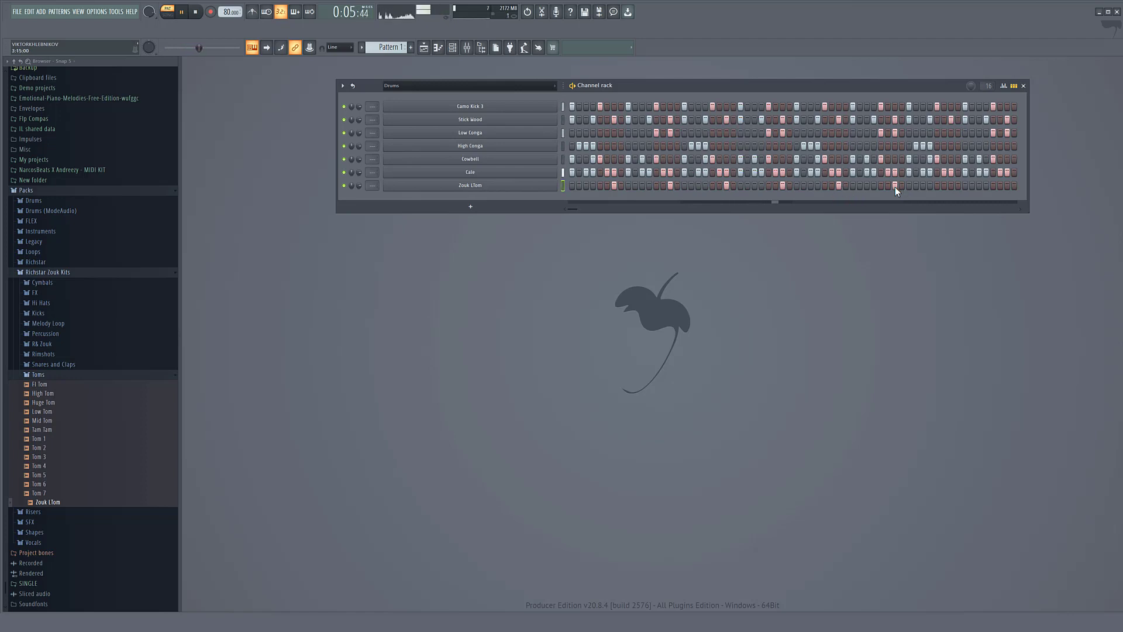
pyautogui.click(951, 185)
pyautogui.click(1007, 185)
pyautogui.click(196, 13)
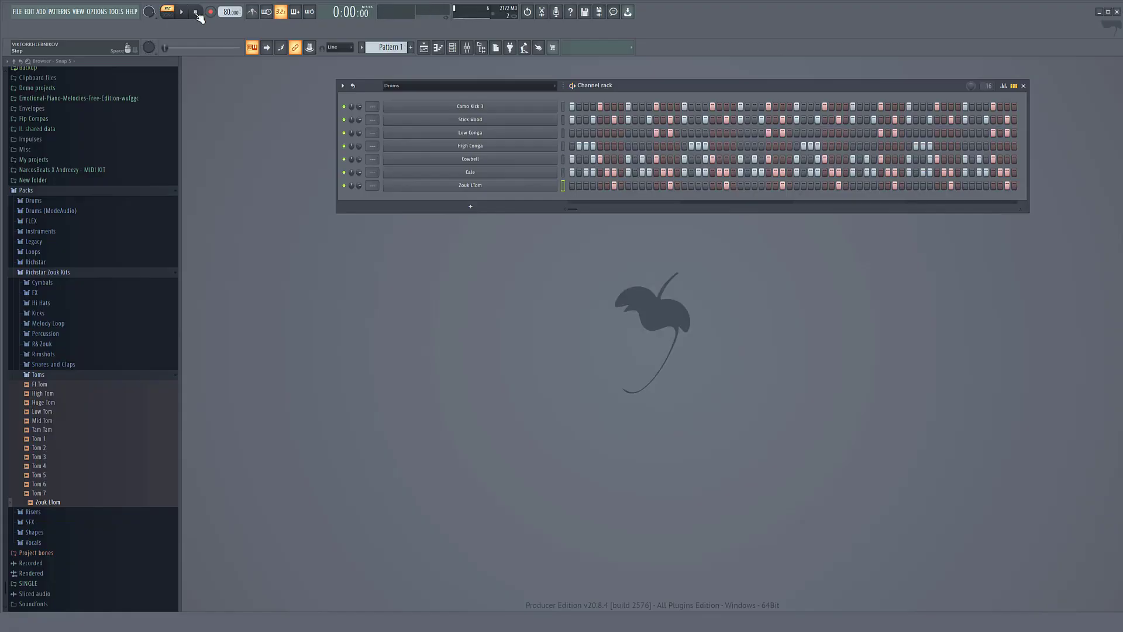
# Play back the complete drum pattern from the start and stop it.
pyautogui.click(186, 12)
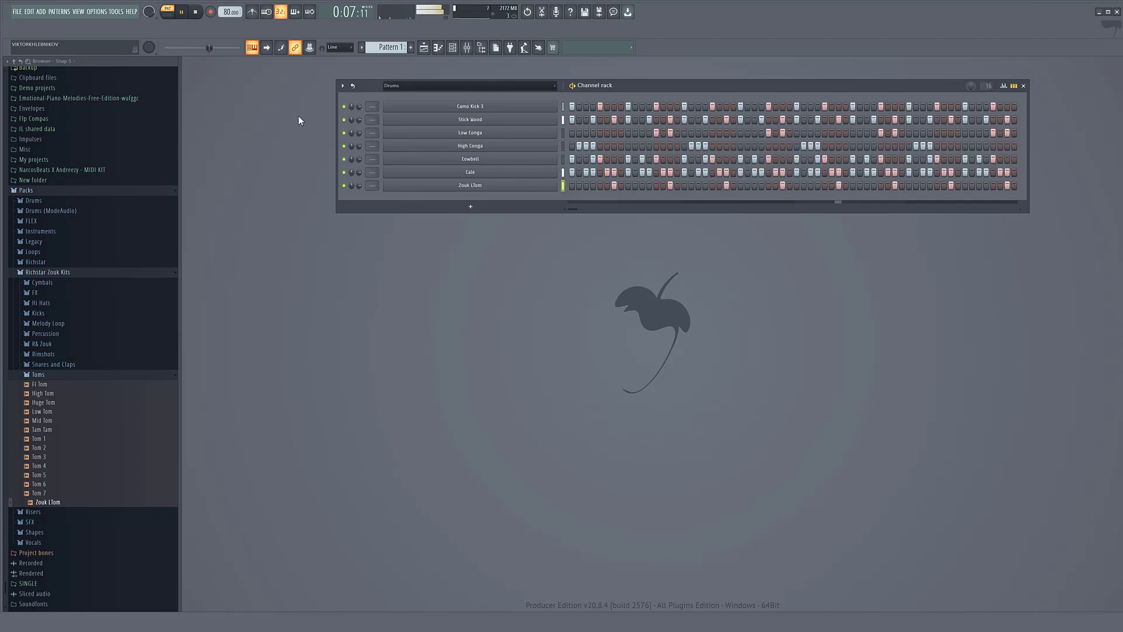
pyautogui.moveTo(356, 171); pyautogui.dragTo(359, 169)
pyautogui.press('space')
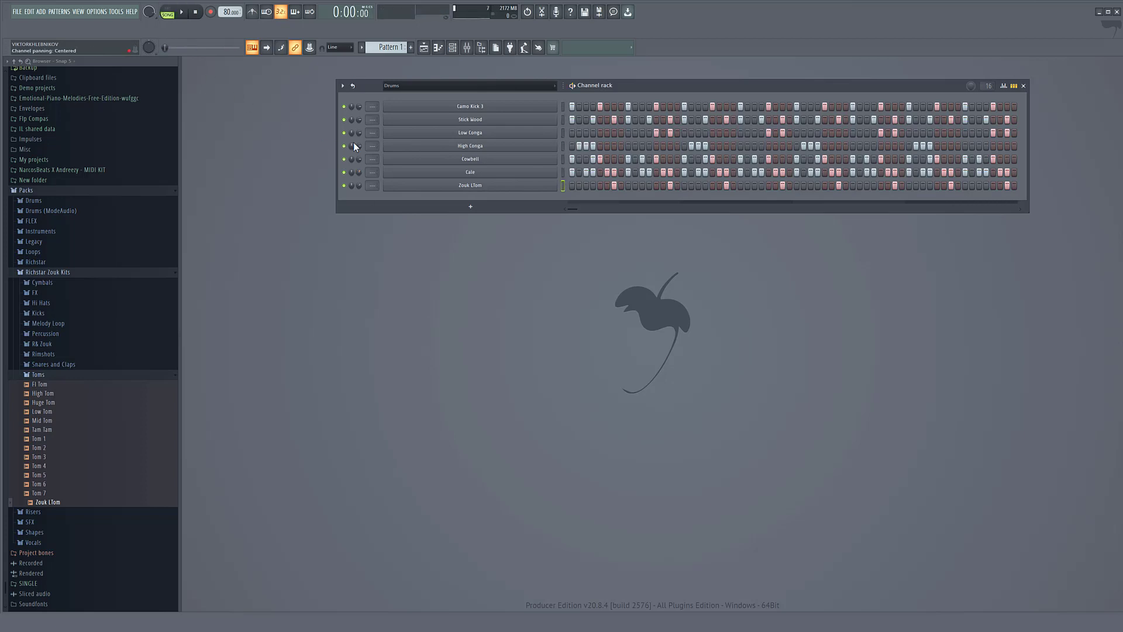
# Play the arrangement in song mode and open the playlist to view the drum and melody patterns.
pyautogui.click(182, 14)
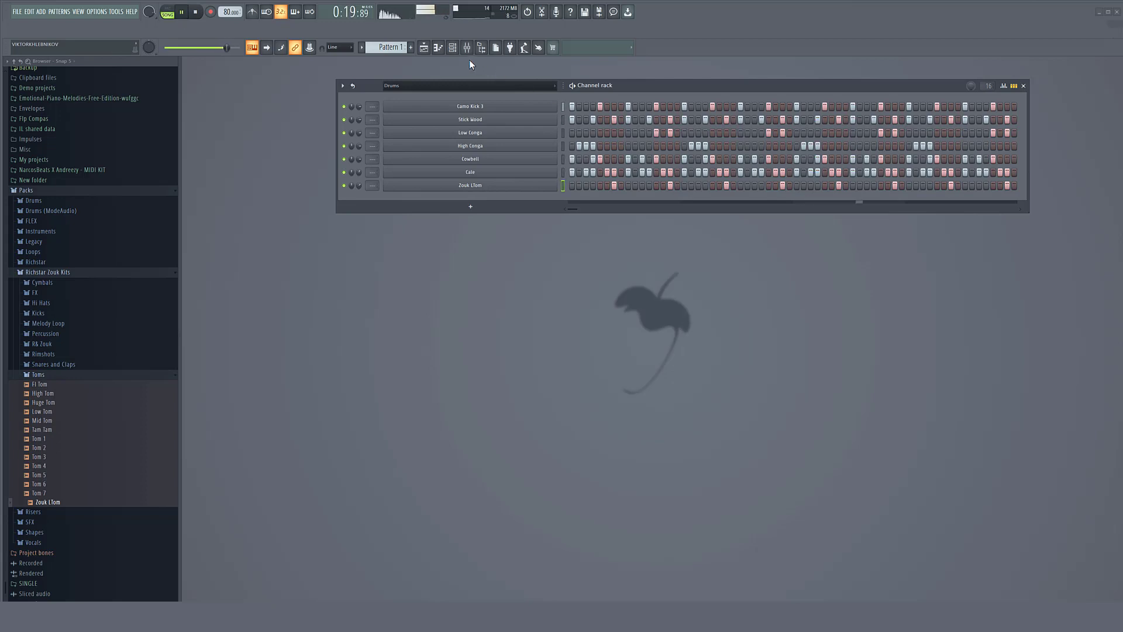
pyautogui.click(424, 48)
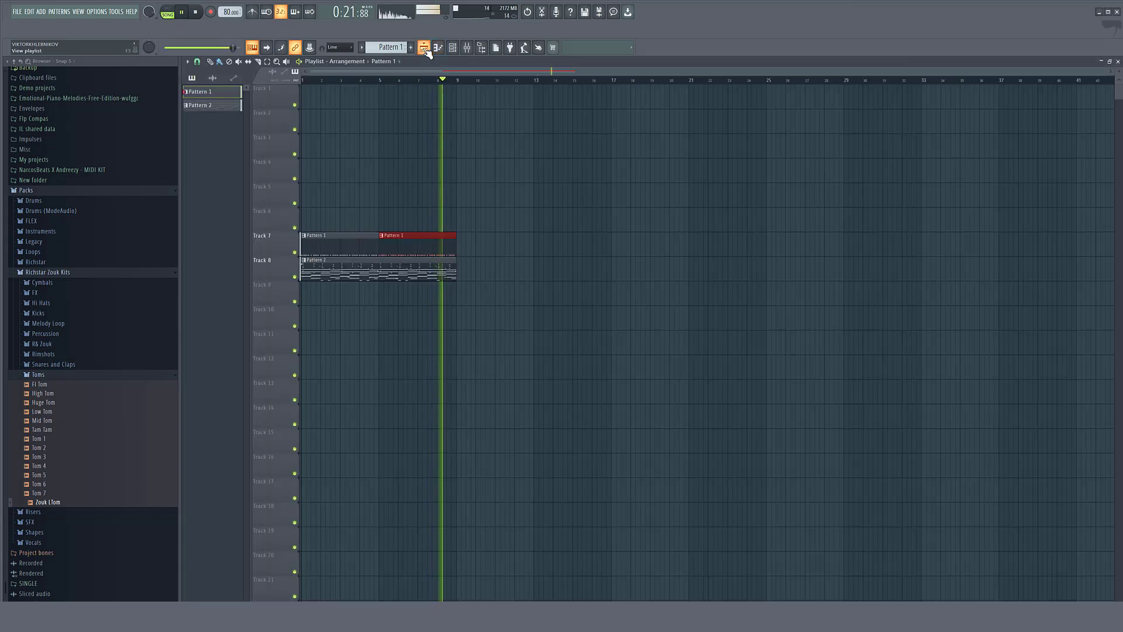